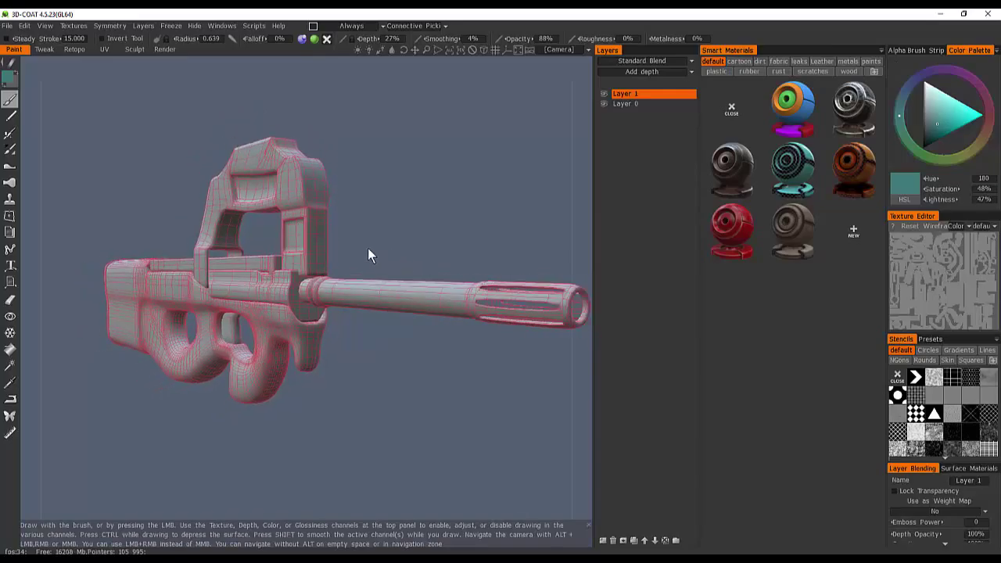
- Calculate the ambient occlusion required by the smart material, using OPENCL, into a new layer with a light count of 1024
{"action": "left_click_drag", "start_coordinate": [394, 269], "coordinate": [450, 289]}
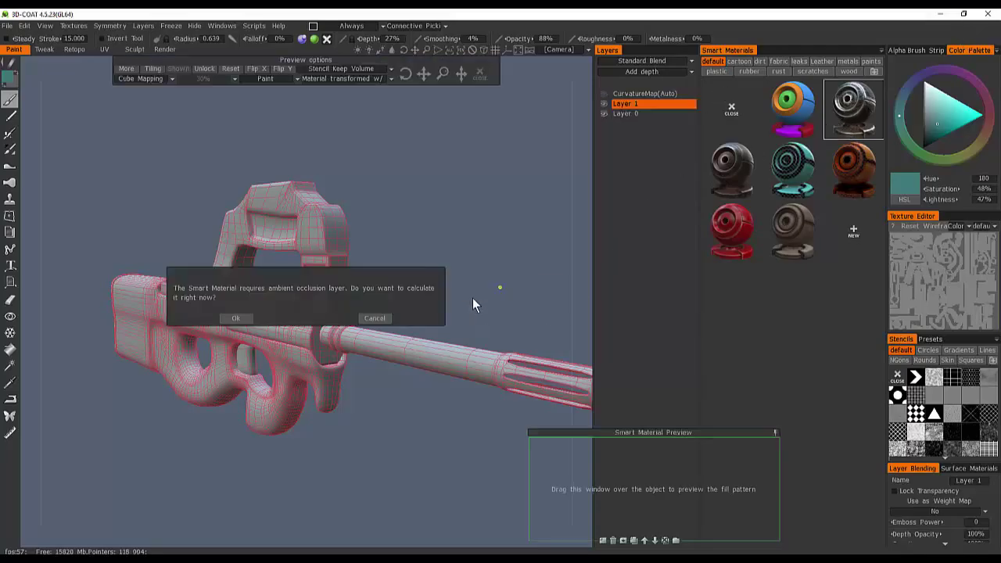
{"action": "left_click", "coordinate": [236, 319]}
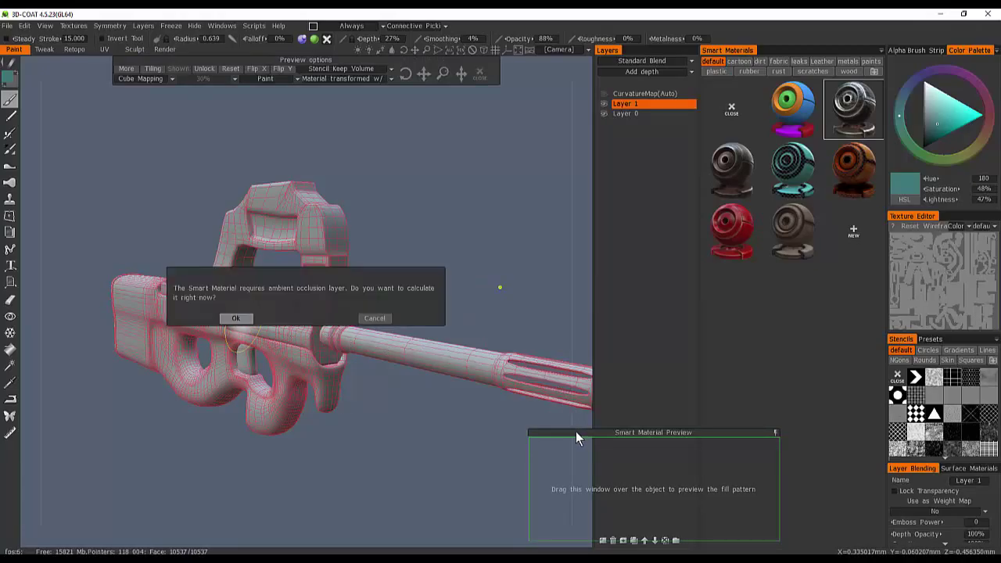
{"action": "key", "text": "Return"}
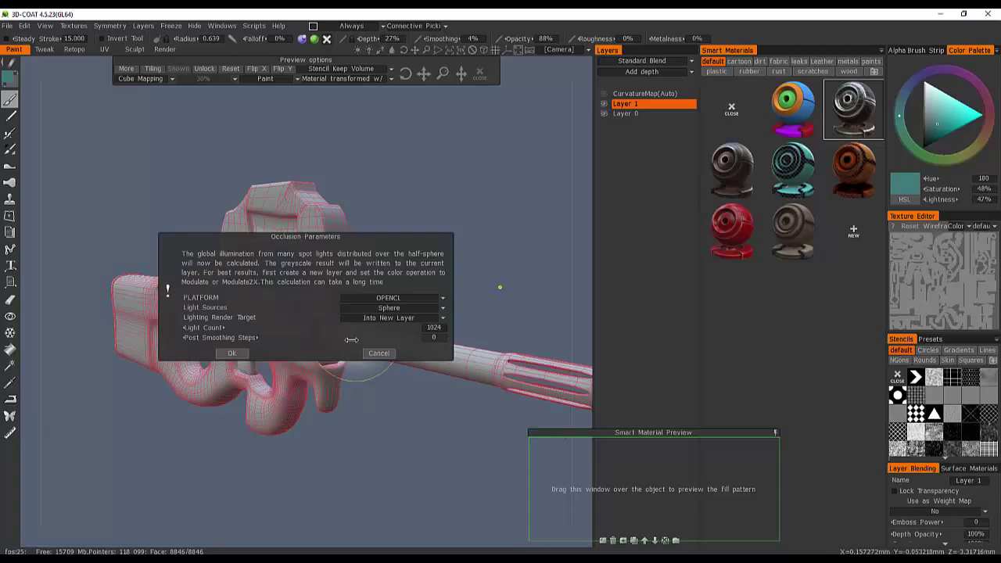
{"action": "left_click", "coordinate": [388, 301]}
{"action": "left_click", "coordinate": [391, 299]}
{"action": "left_click", "coordinate": [229, 354]}
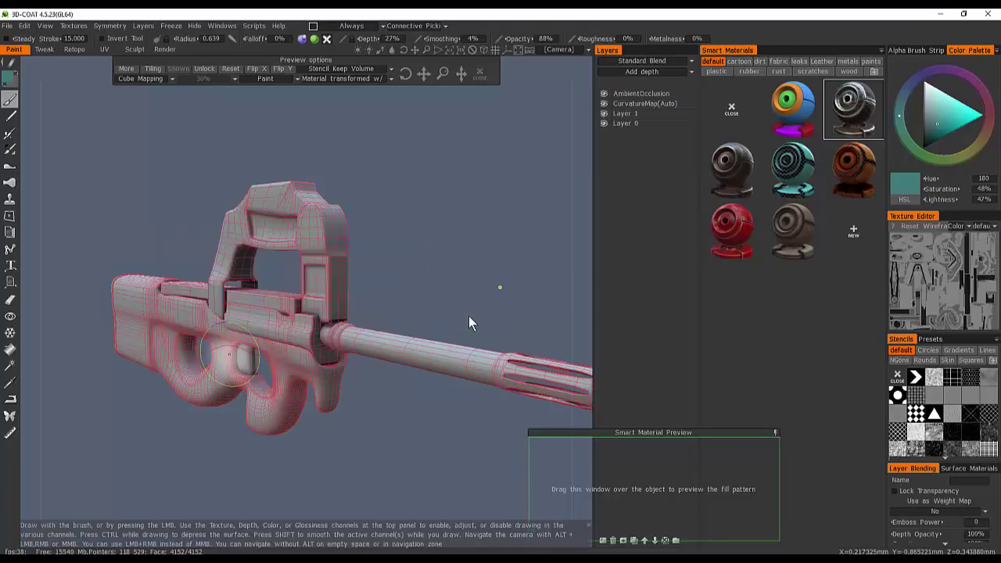
- Place the Smart Material Preview window over the rifle and set the brush depth to 0%
{"action": "left_click_drag", "start_coordinate": [454, 306], "coordinate": [437, 322]}
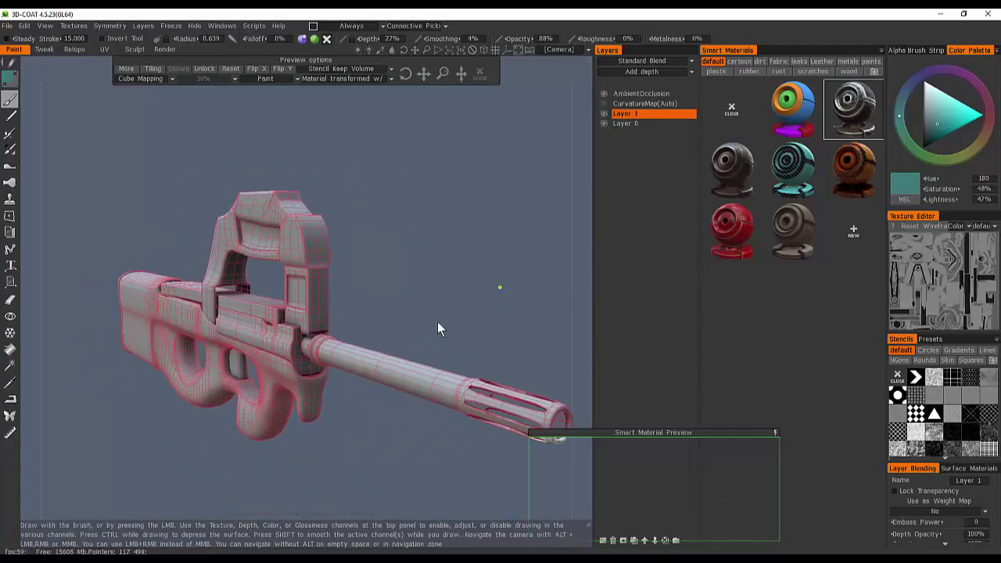
{"action": "left_click_drag", "start_coordinate": [440, 288], "coordinate": [486, 347]}
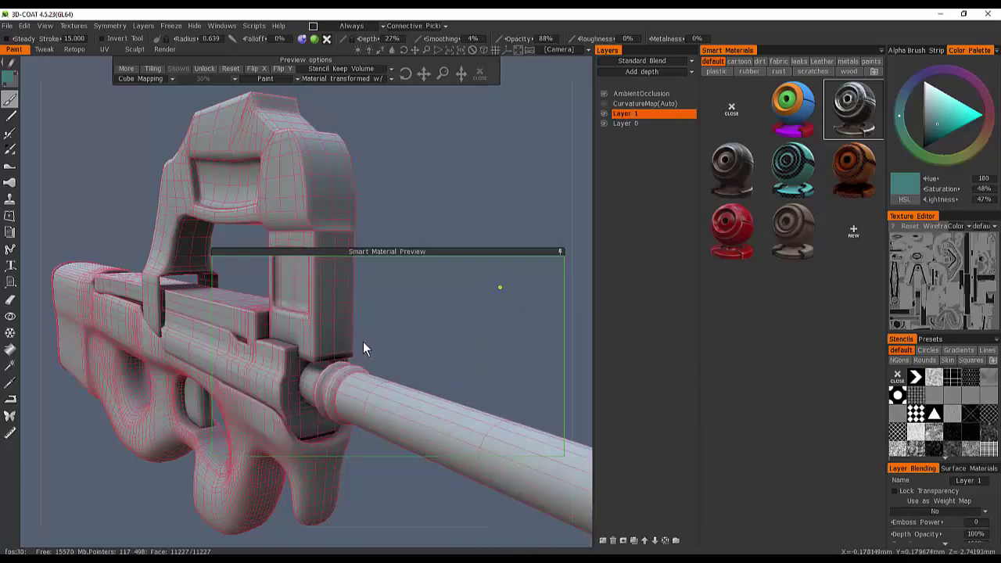
{"action": "scroll", "coordinate": [397, 338], "scroll_direction": "down", "scroll_amount": 3}
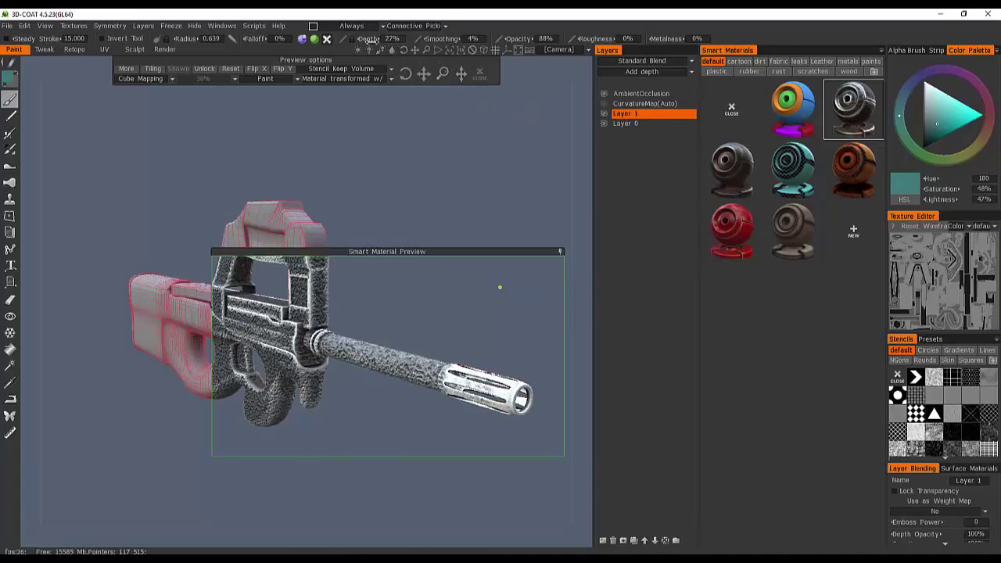
{"action": "left_click_drag", "start_coordinate": [332, 43], "coordinate": [295, 51]}
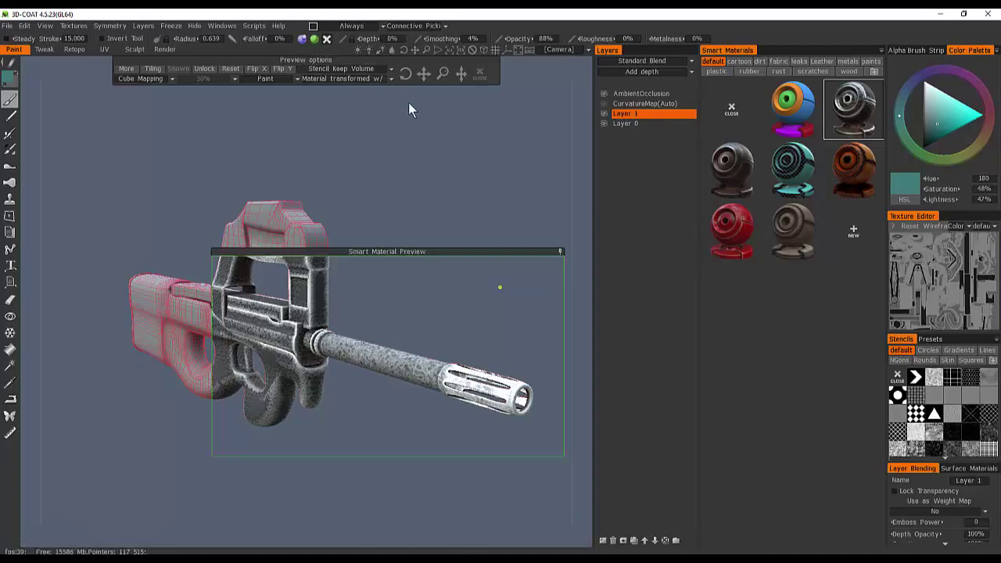
- Compare several metal smart materials in the preview on the rifle, ending with the glossy black metal with lightly worn edges
{"action": "left_click_drag", "start_coordinate": [362, 211], "coordinate": [408, 188]}
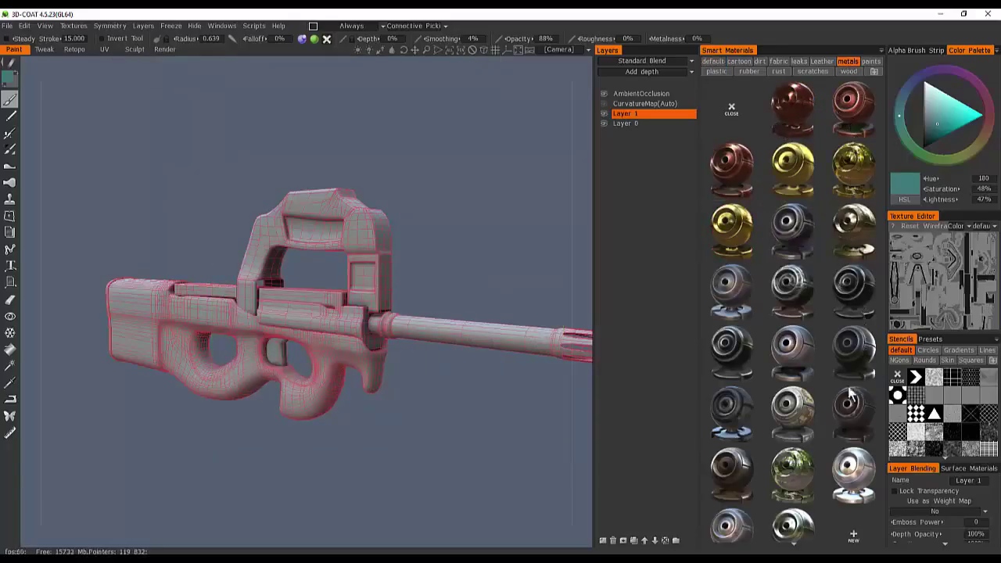
{"action": "left_click", "coordinate": [849, 414]}
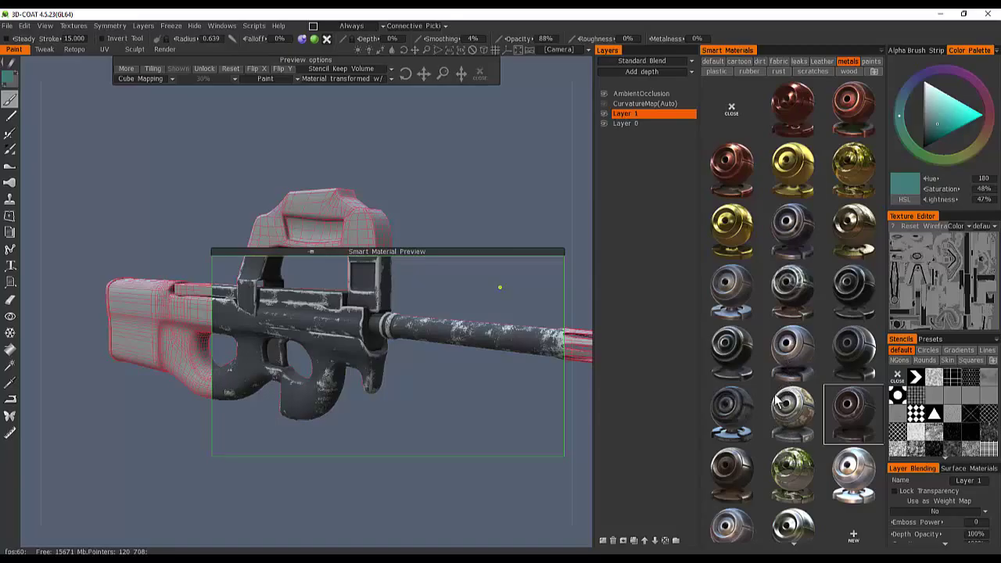
{"action": "left_click", "coordinate": [770, 417]}
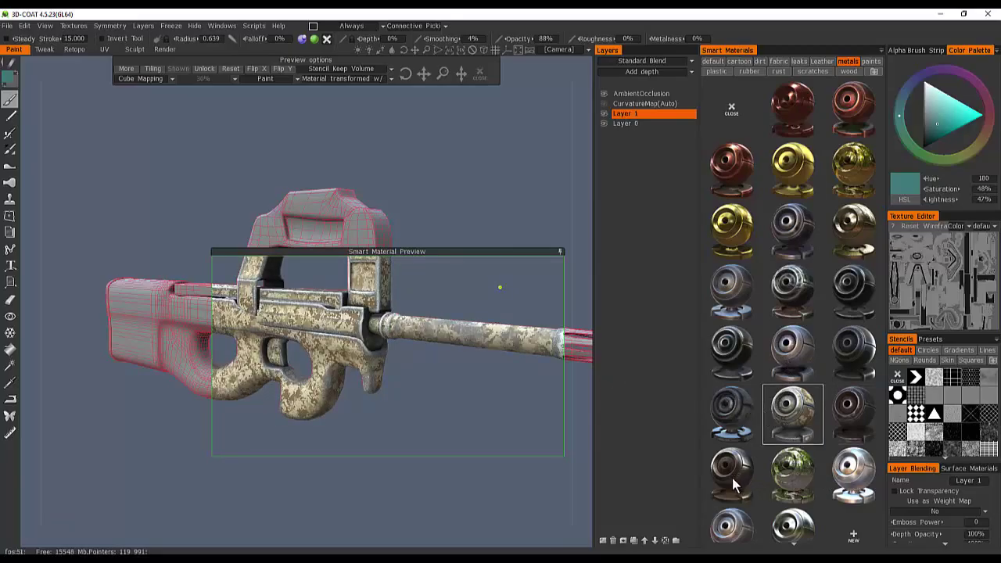
{"action": "left_click", "coordinate": [732, 415]}
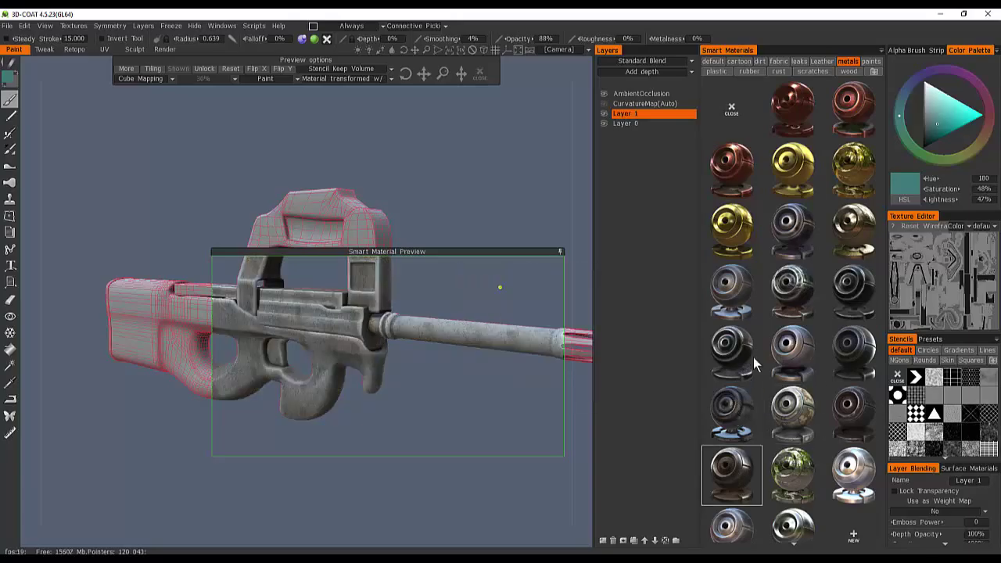
{"action": "left_click", "coordinate": [732, 414]}
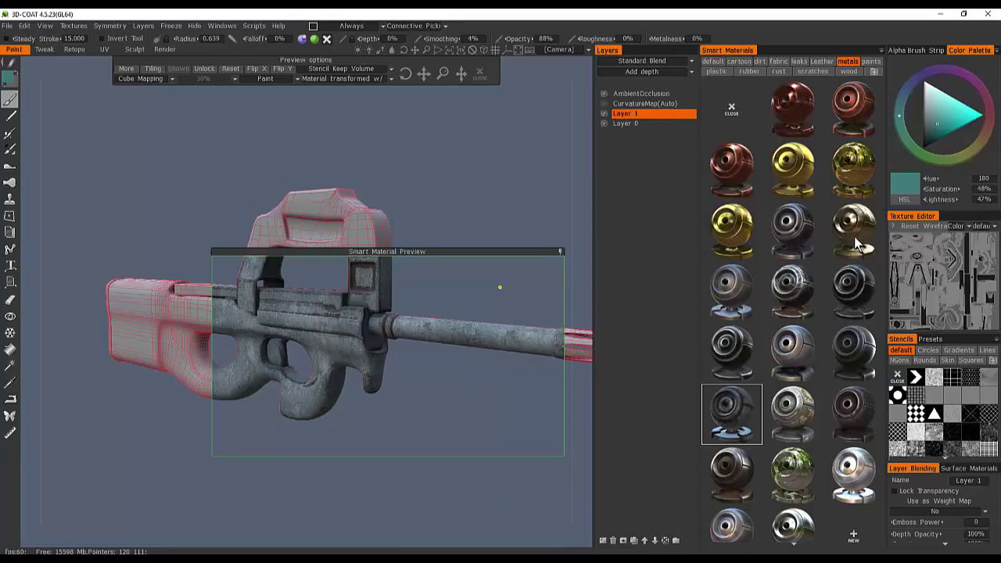
{"action": "left_click", "coordinate": [806, 296]}
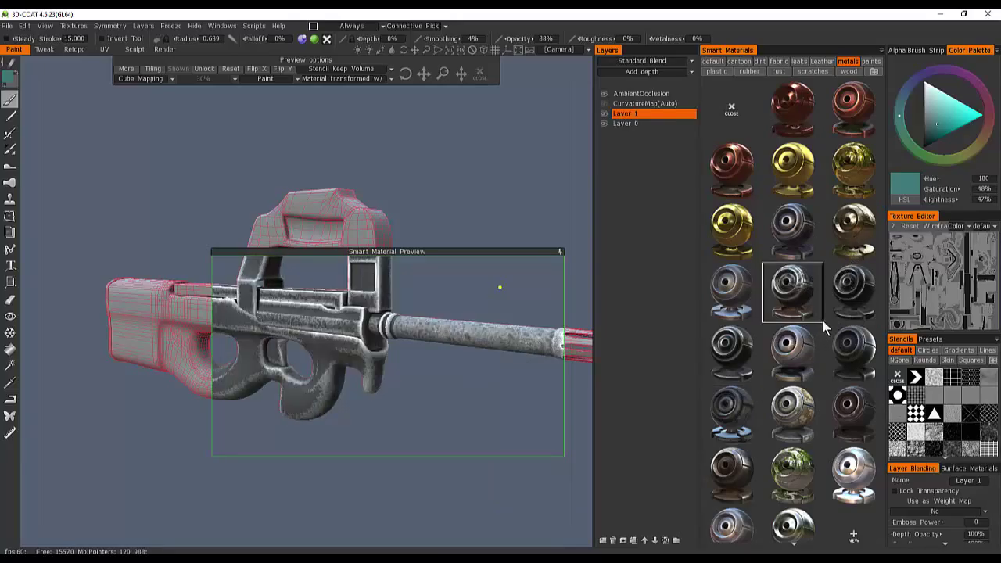
{"action": "left_click", "coordinate": [829, 316]}
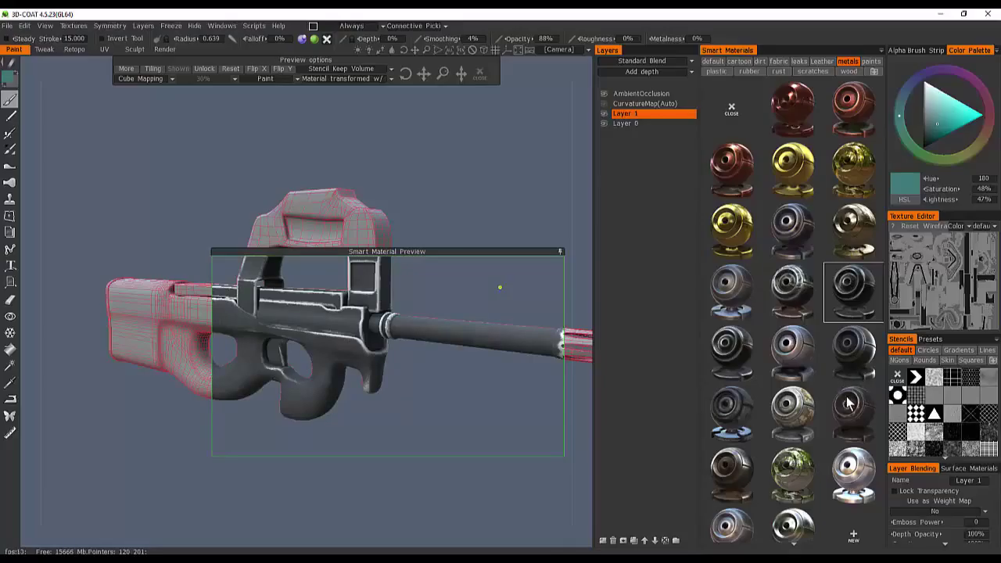
{"action": "left_click", "coordinate": [755, 376]}
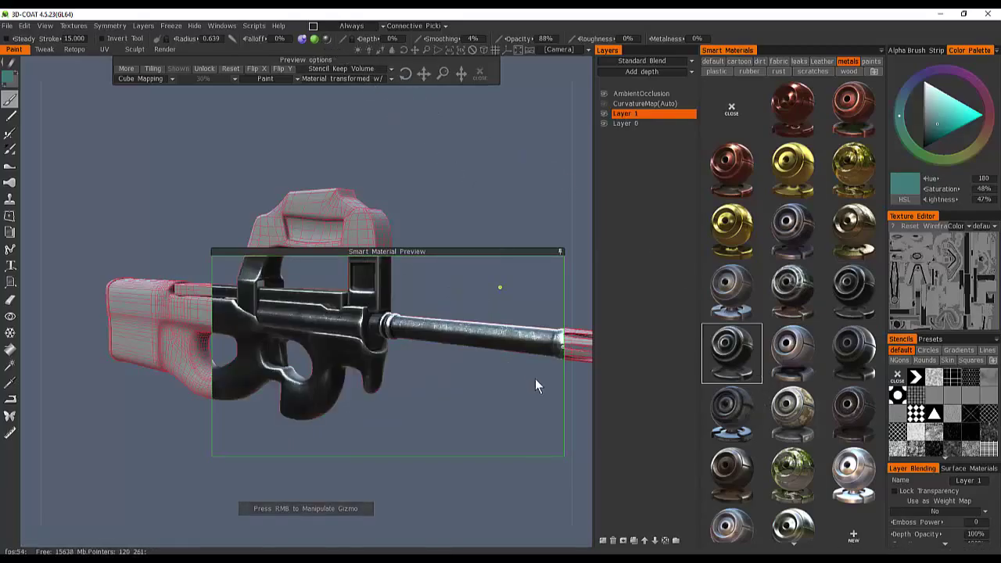
{"action": "left_click_drag", "start_coordinate": [499, 391], "coordinate": [476, 398]}
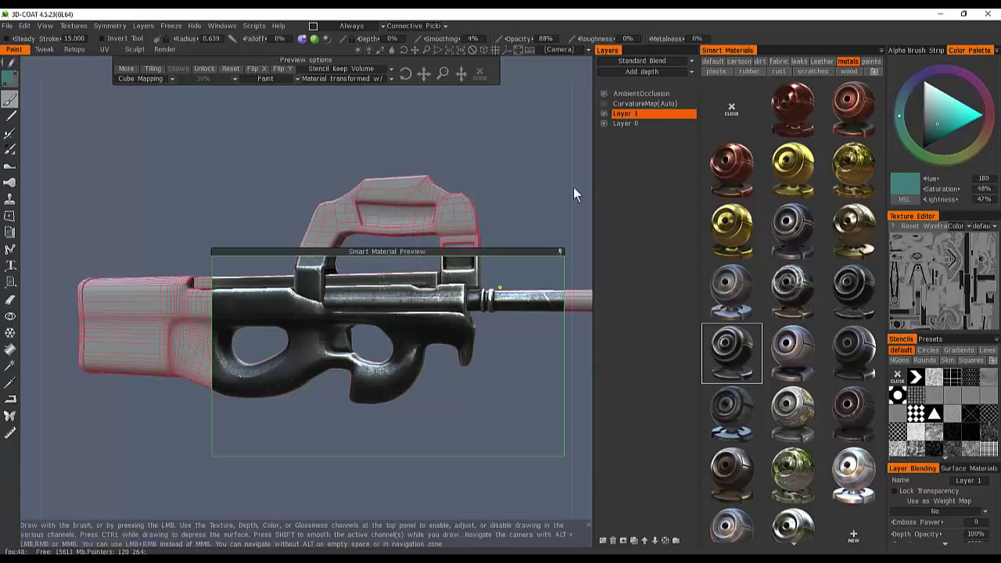
- Collapse the Smart Material Preview window and dock Layer Blending as its own column between Layers and Smart Materials
{"action": "left_click", "coordinate": [559, 253]}
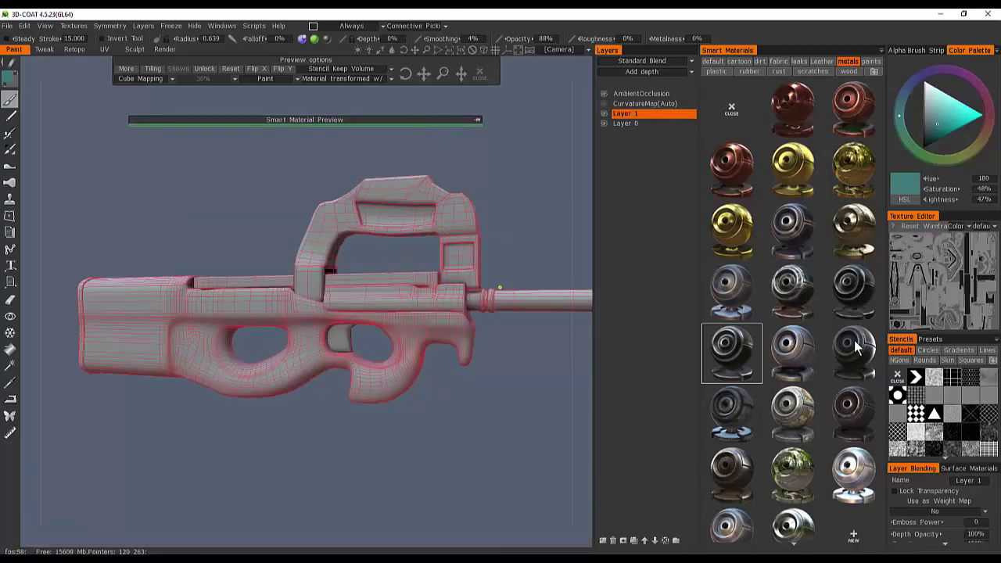
{"action": "left_click", "coordinate": [953, 468]}
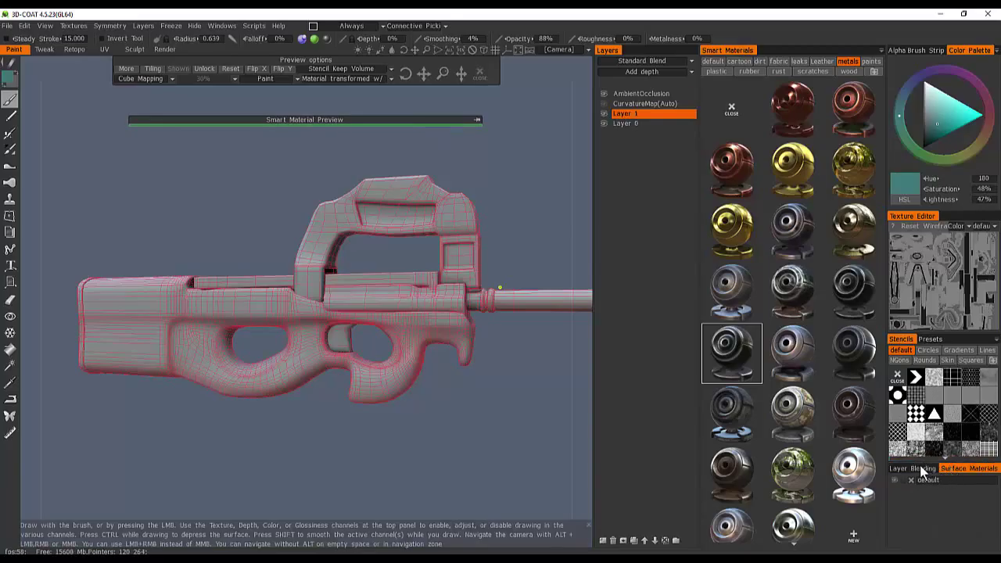
{"action": "left_click", "coordinate": [915, 467]}
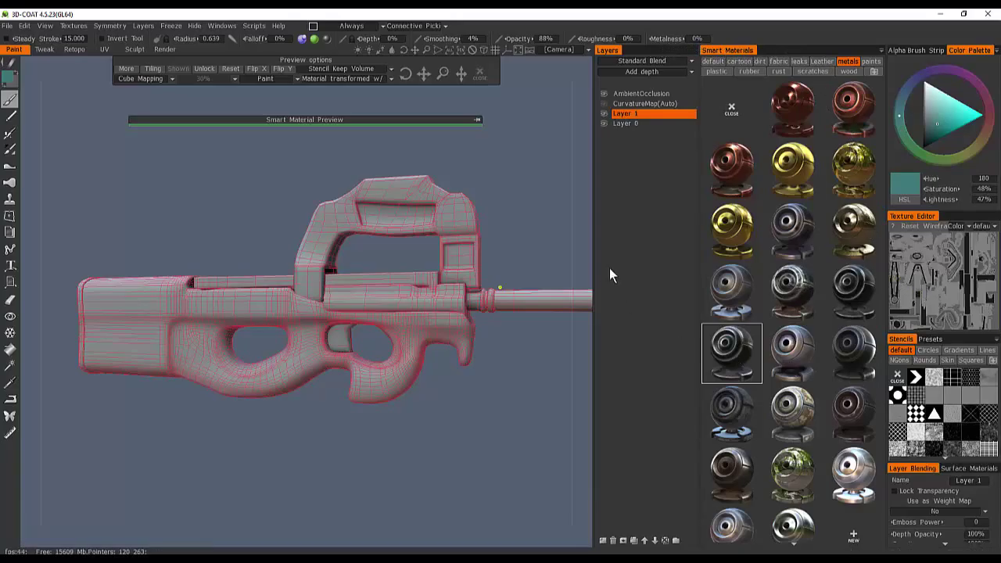
{"action": "scroll", "coordinate": [950, 539], "scroll_direction": "down", "scroll_amount": 5}
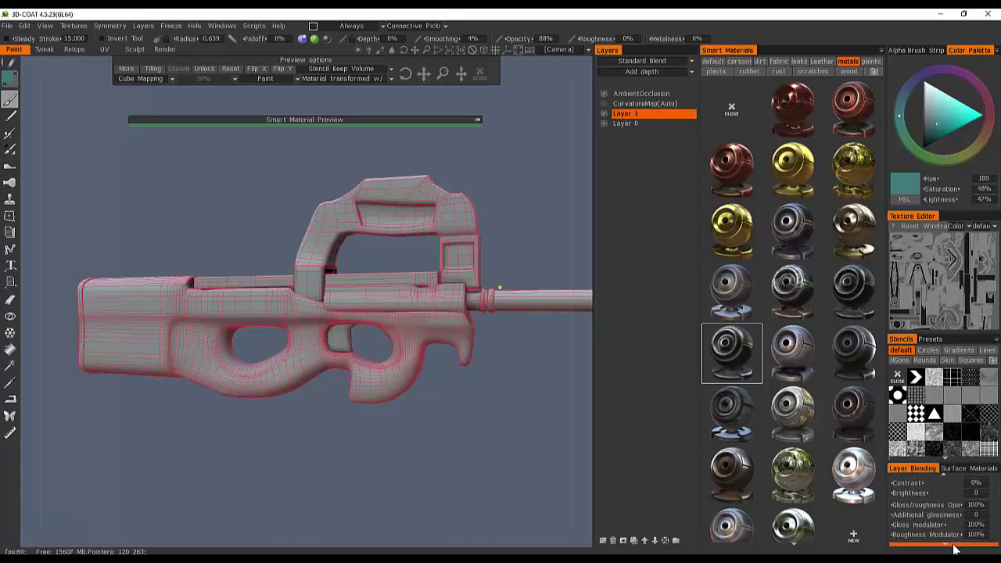
{"action": "left_click_drag", "start_coordinate": [913, 469], "coordinate": [690, 206]}
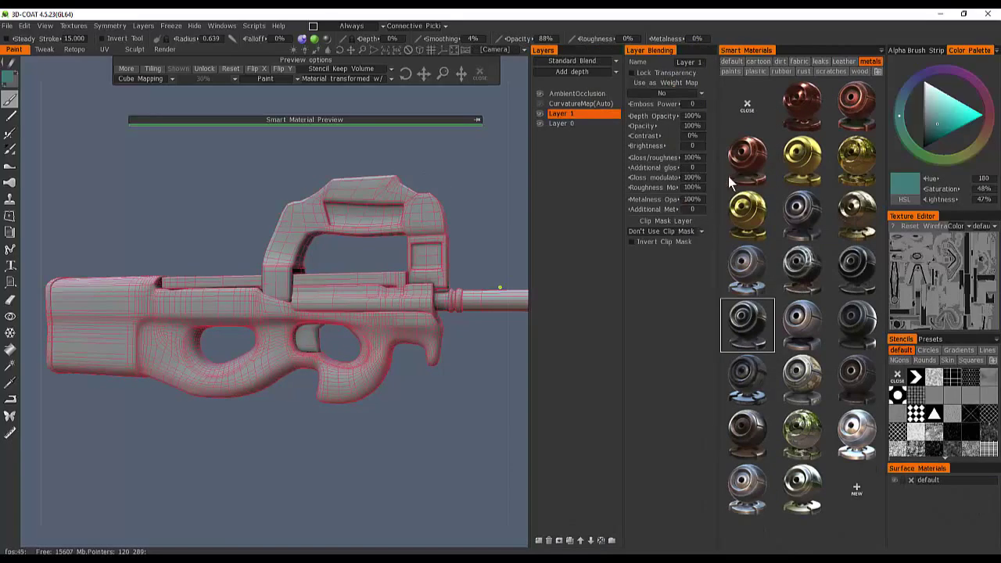
- Show the Paint Objects list and dock it between Layers and Layer Blending
{"action": "left_click", "coordinate": [228, 28]}
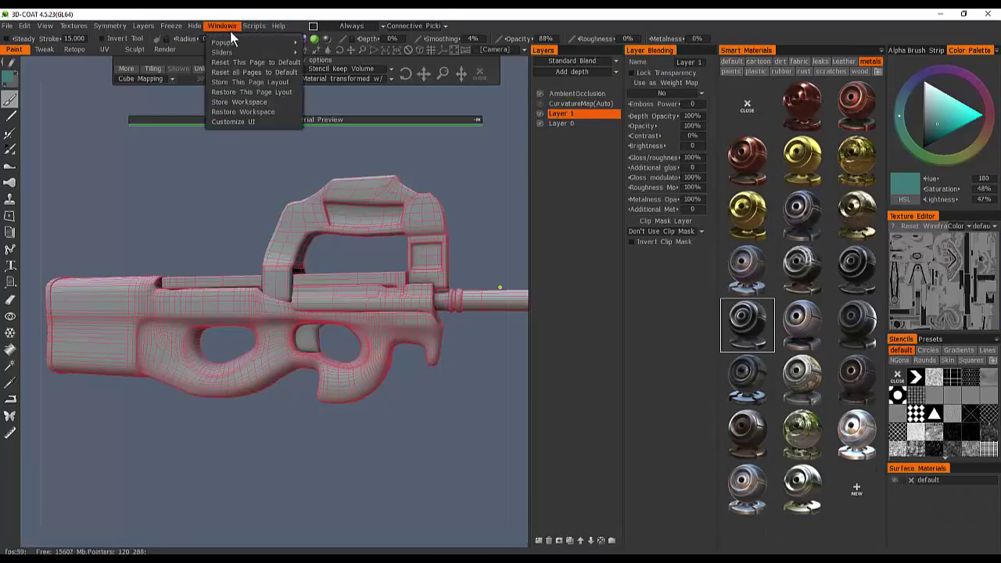
{"action": "mouse_move", "coordinate": [231, 47]}
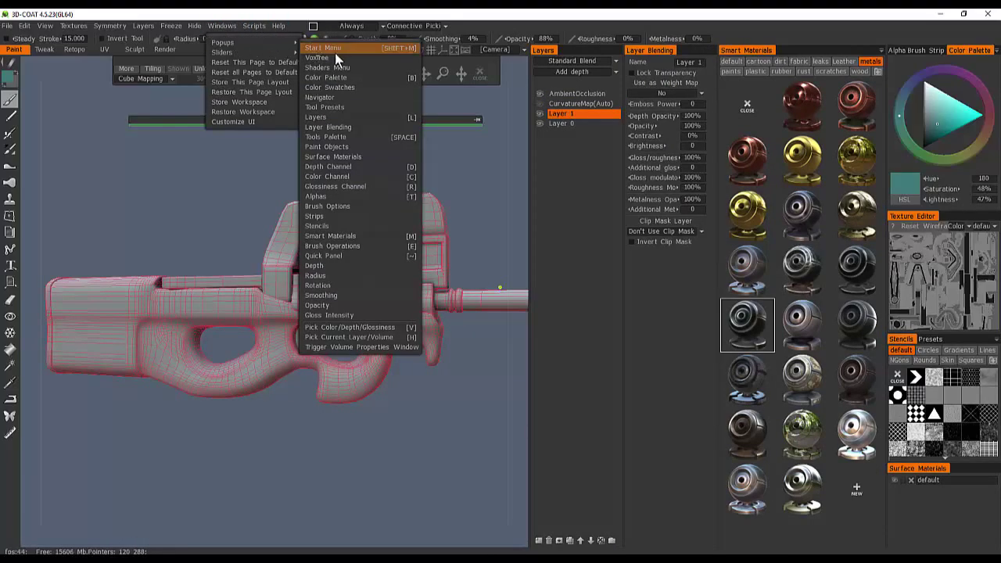
{"action": "left_click", "coordinate": [372, 147]}
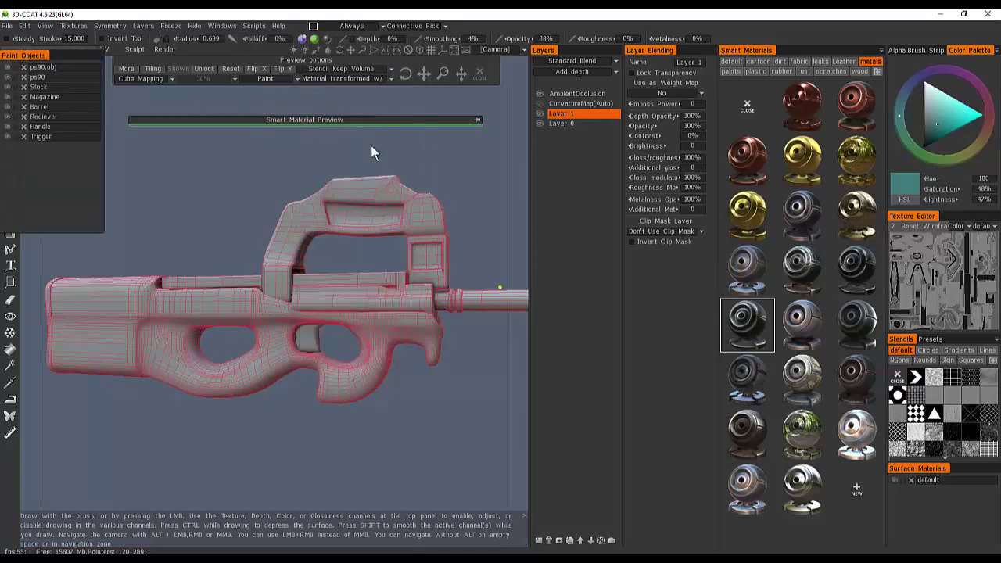
{"action": "mouse_move", "coordinate": [23, 54]}
{"action": "left_mouse_down"}
{"action": "mouse_move", "coordinate": [587, 152]}
{"action": "mouse_move", "coordinate": [632, 173]}
{"action": "left_mouse_up"}
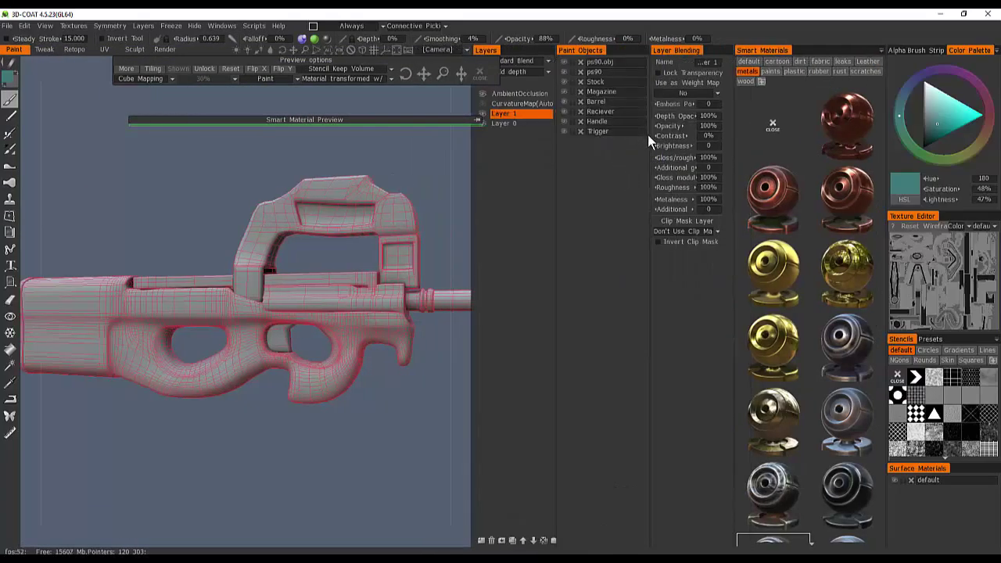
- Narrow the color palette column and move the Preview options bar clear of the Layers list
{"action": "left_click_drag", "start_coordinate": [886, 87], "coordinate": [943, 87]}
{"action": "left_click_drag", "start_coordinate": [452, 62], "coordinate": [405, 85]}
{"action": "mouse_move", "coordinate": [497, 156]}
{"action": "left_mouse_down"}
{"action": "mouse_move", "coordinate": [565, 164]}
{"action": "mouse_move", "coordinate": [494, 172]}
{"action": "left_mouse_up"}
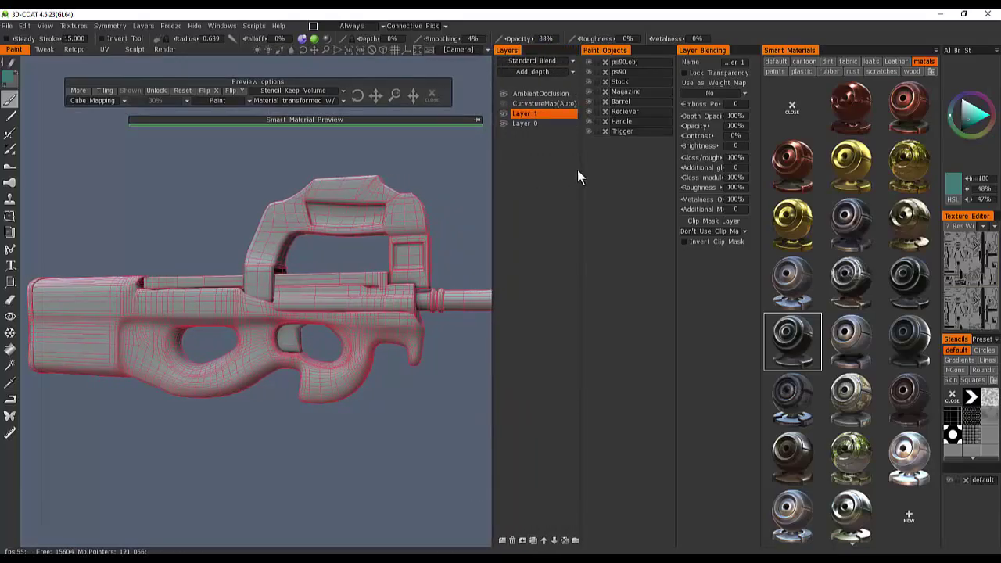
- Toggle the visibility of the ps90 paint object to examine which parts of the rifle it covers, leaving it visible
{"action": "left_click", "coordinate": [589, 72]}
{"action": "left_click", "coordinate": [588, 72]}
{"action": "left_click", "coordinate": [588, 72]}
{"action": "left_click", "coordinate": [588, 72]}
{"action": "left_click", "coordinate": [588, 71]}
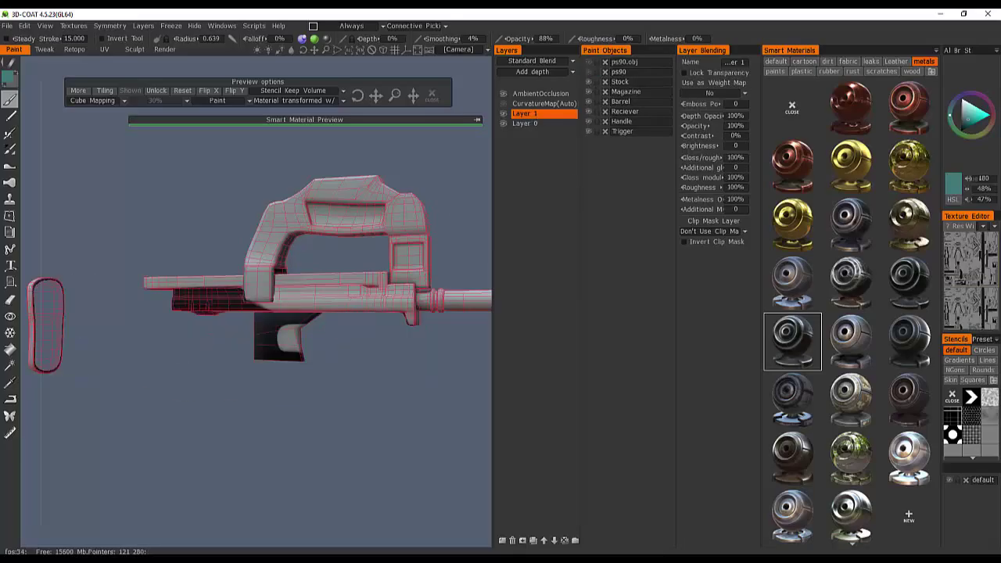
{"action": "scroll", "coordinate": [312, 311], "scroll_direction": "up", "scroll_amount": 5}
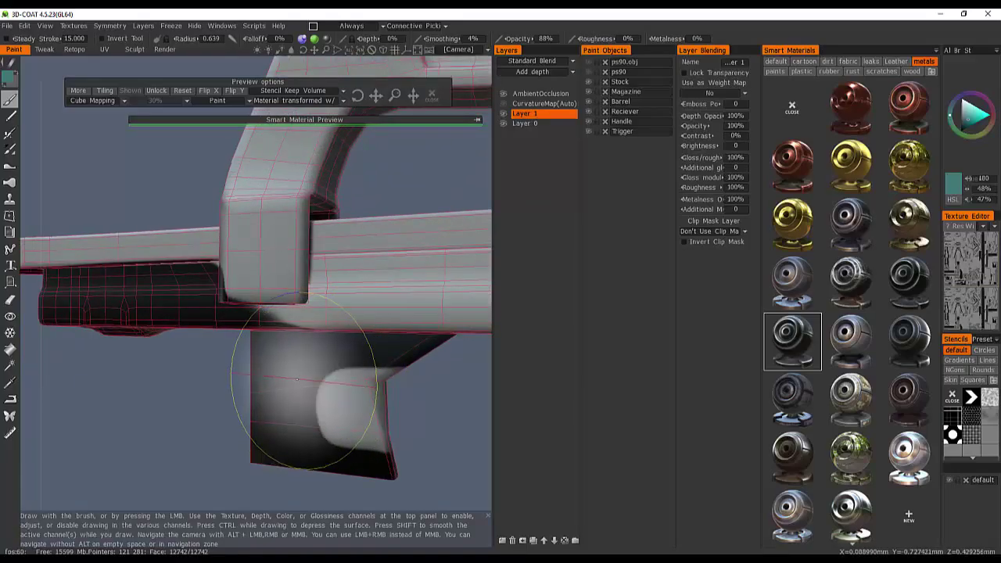
{"action": "left_click_drag", "start_coordinate": [310, 391], "coordinate": [332, 356], "text": "alt"}
{"action": "mouse_move", "coordinate": [382, 232]}
{"action": "left_mouse_down", "text": "alt"}
{"action": "mouse_move", "coordinate": [369, 305]}
{"action": "mouse_move", "coordinate": [387, 328]}
{"action": "mouse_move", "coordinate": [406, 297]}
{"action": "left_mouse_up", "text": "alt"}
{"action": "left_click", "coordinate": [588, 73]}
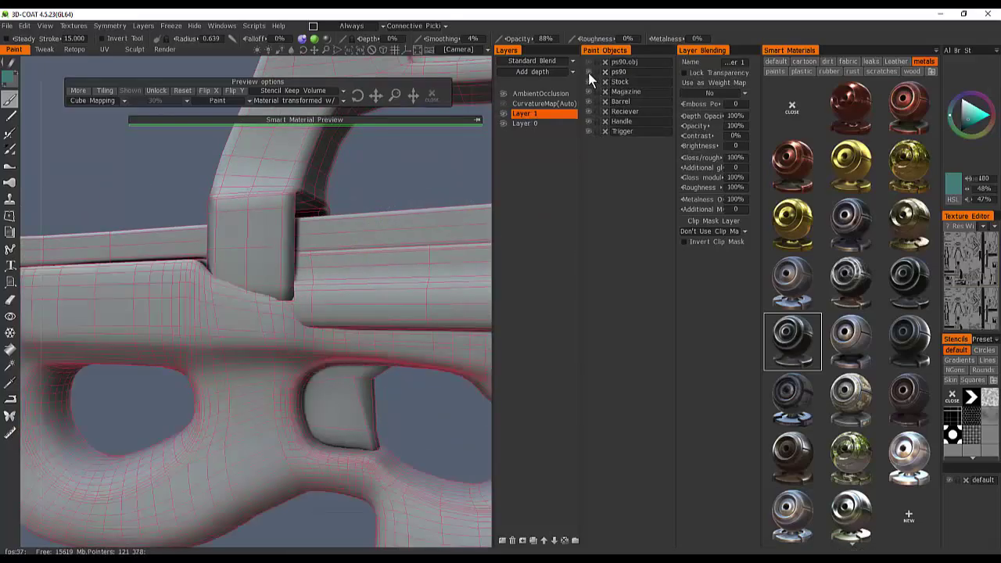
{"action": "left_click", "coordinate": [588, 73]}
{"action": "left_click", "coordinate": [588, 72]}
- Toggle the AmbientOcclusion layer's visibility to compare the rifle's shading with and without it, leaving it visible
{"action": "left_click_drag", "start_coordinate": [462, 153], "coordinate": [339, 268]}
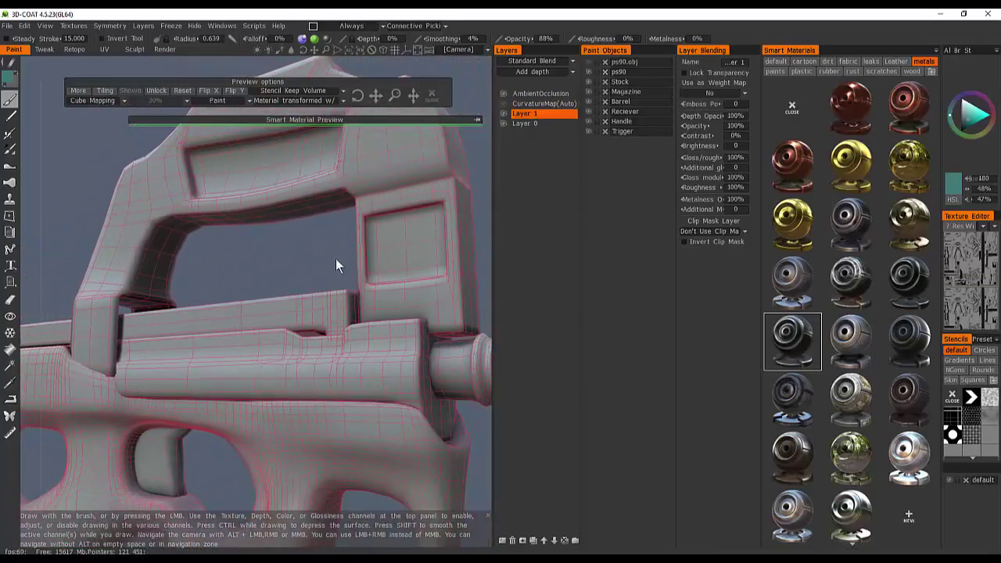
{"action": "left_click", "coordinate": [502, 92]}
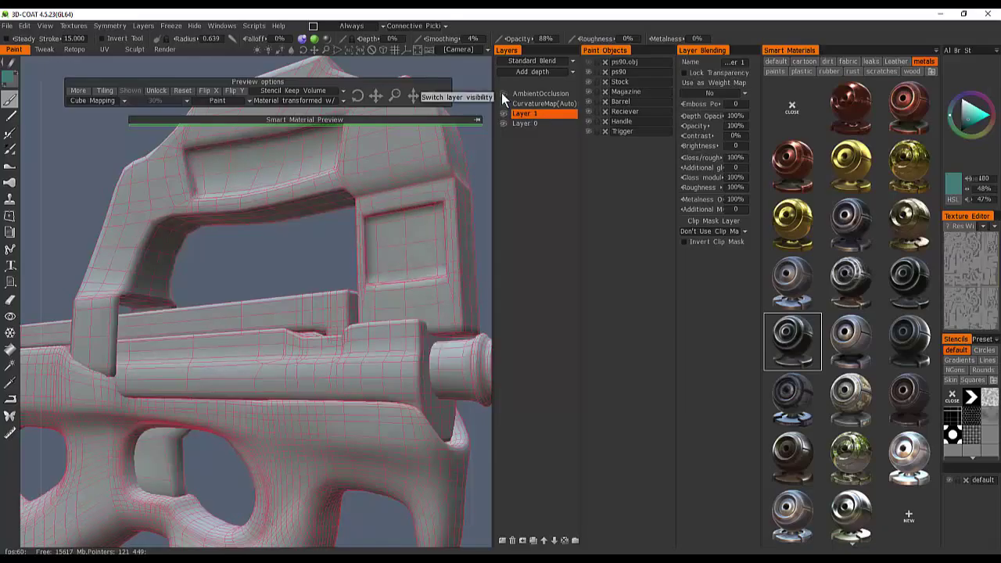
{"action": "left_click", "coordinate": [502, 93]}
{"action": "left_click", "coordinate": [503, 95]}
{"action": "left_click", "coordinate": [502, 93]}
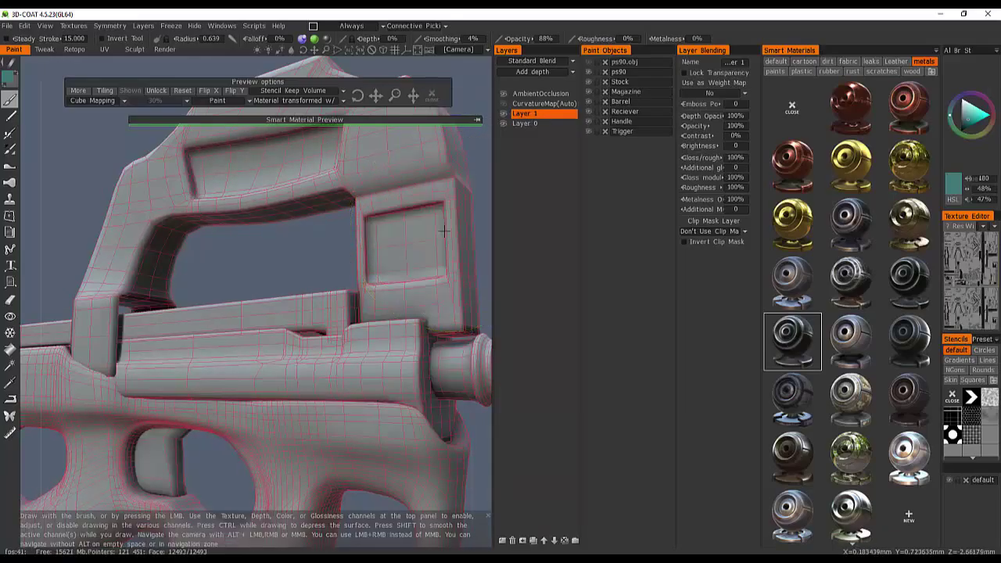
- Turn off the wireframe overlay on the rifle
{"action": "scroll", "coordinate": [400, 234], "scroll_direction": "down", "scroll_amount": 5}
{"action": "left_click_drag", "start_coordinate": [401, 233], "coordinate": [378, 239]}
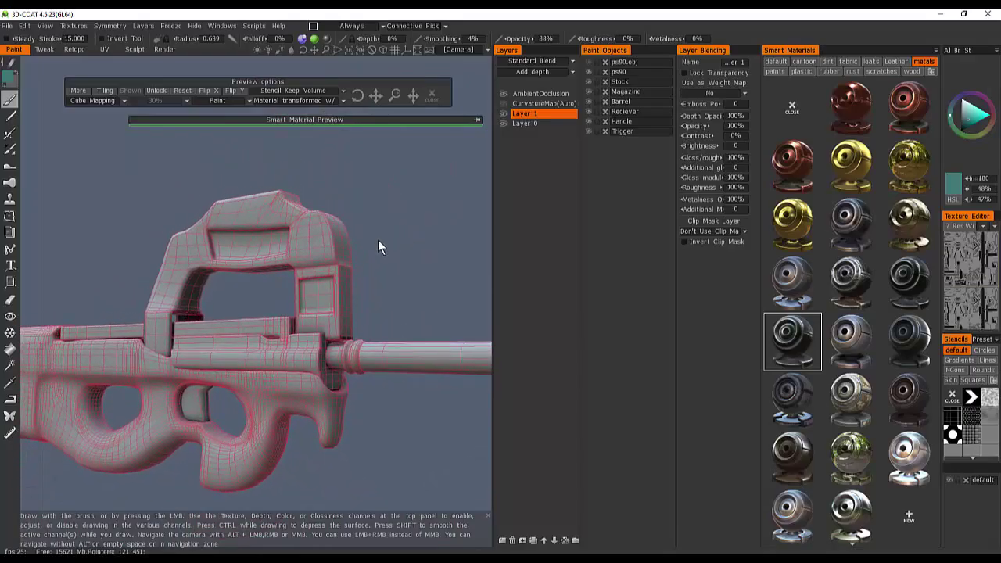
{"action": "key", "text": "w"}
{"action": "scroll", "coordinate": [378, 240], "scroll_direction": "up", "scroll_amount": 3}
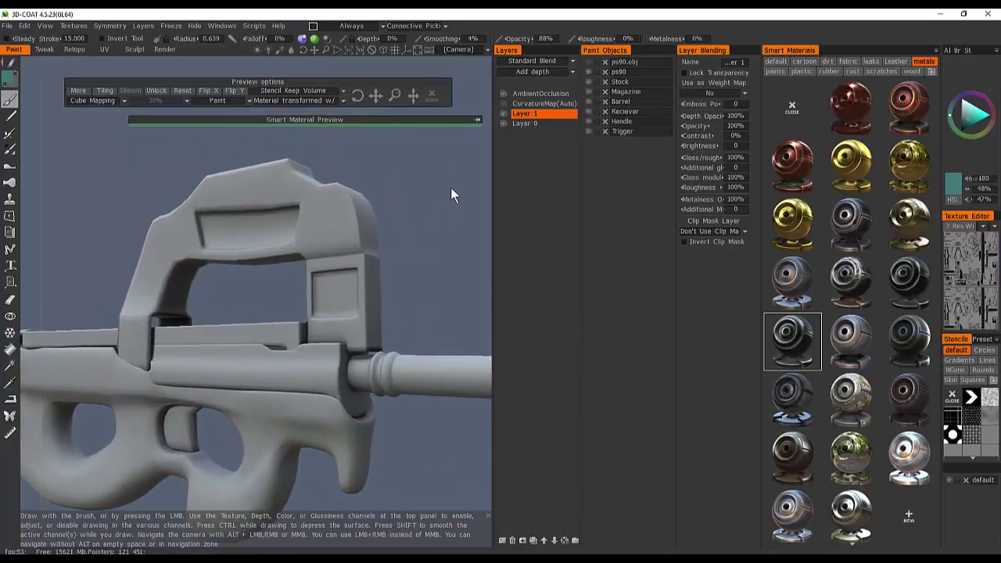
- Hide the Stock, Magazine and Barrel paint objects, leaving the rifle's body, receiver, handle and trigger visible
{"action": "left_click_drag", "start_coordinate": [451, 193], "coordinate": [419, 209]}
{"action": "middle_click_drag", "start_coordinate": [419, 209], "coordinate": [512, 160]}
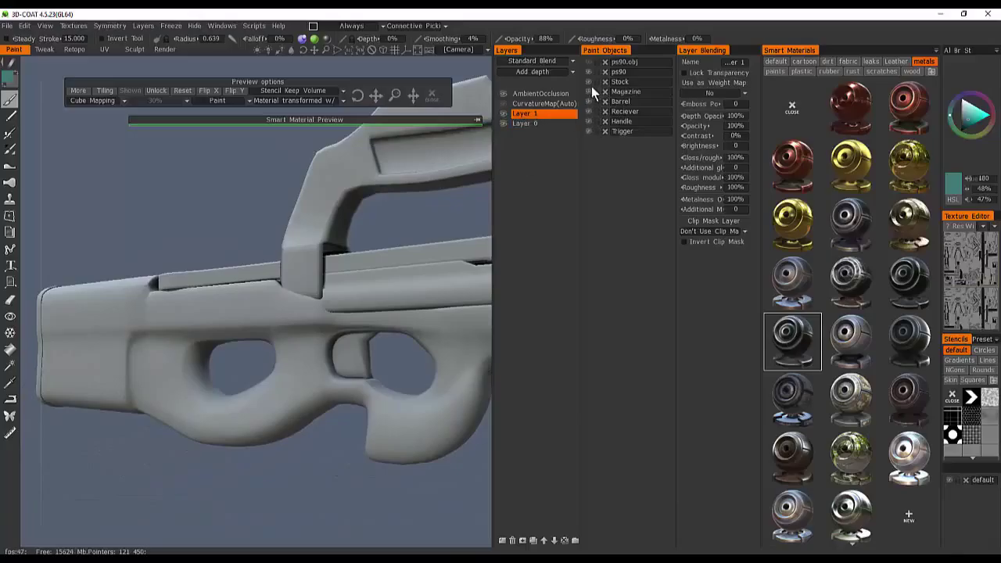
{"action": "left_click_drag", "start_coordinate": [402, 226], "coordinate": [417, 226]}
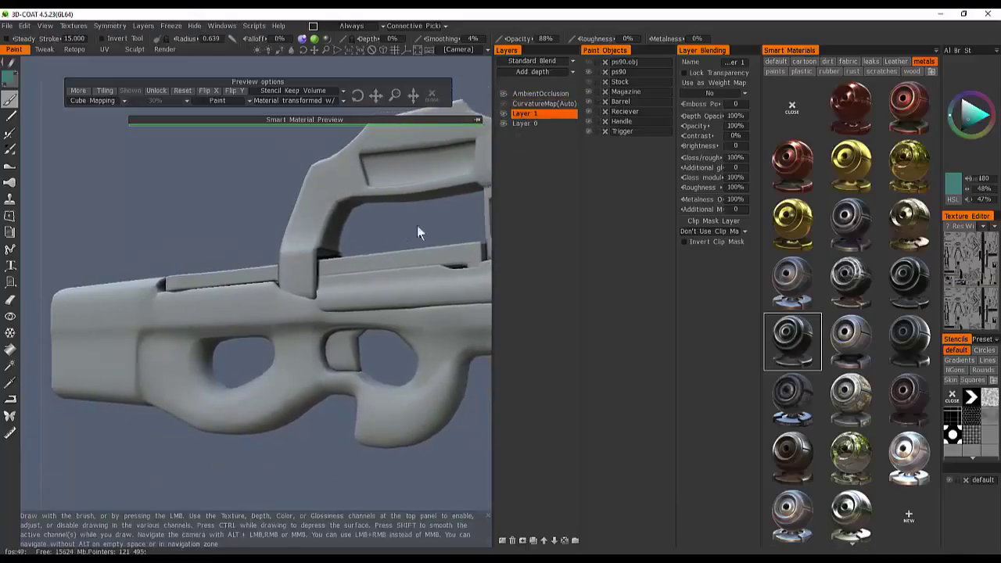
{"action": "left_click", "coordinate": [588, 92]}
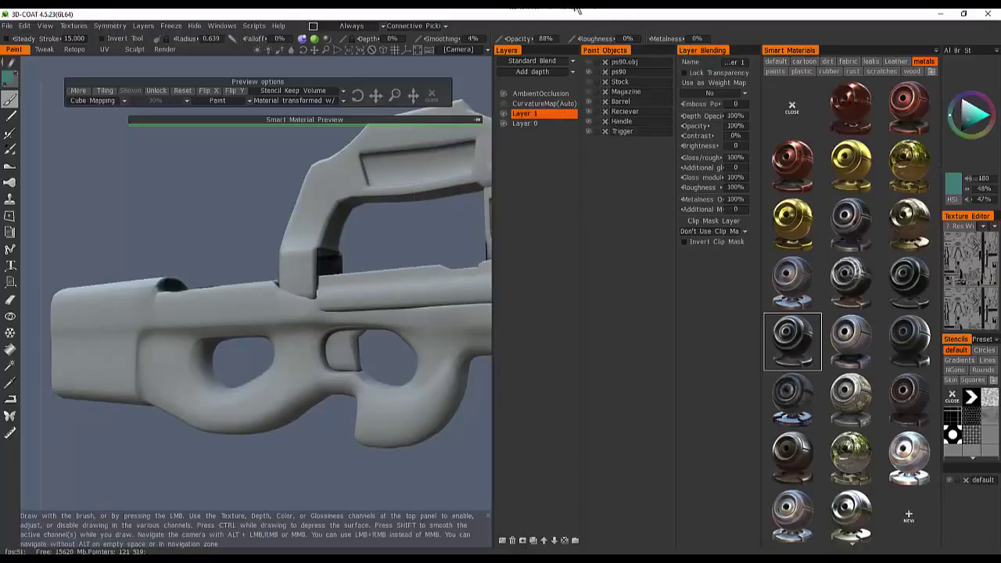
{"action": "key", "text": "alt+Tab"}
{"action": "key", "text": "alt+Tab"}
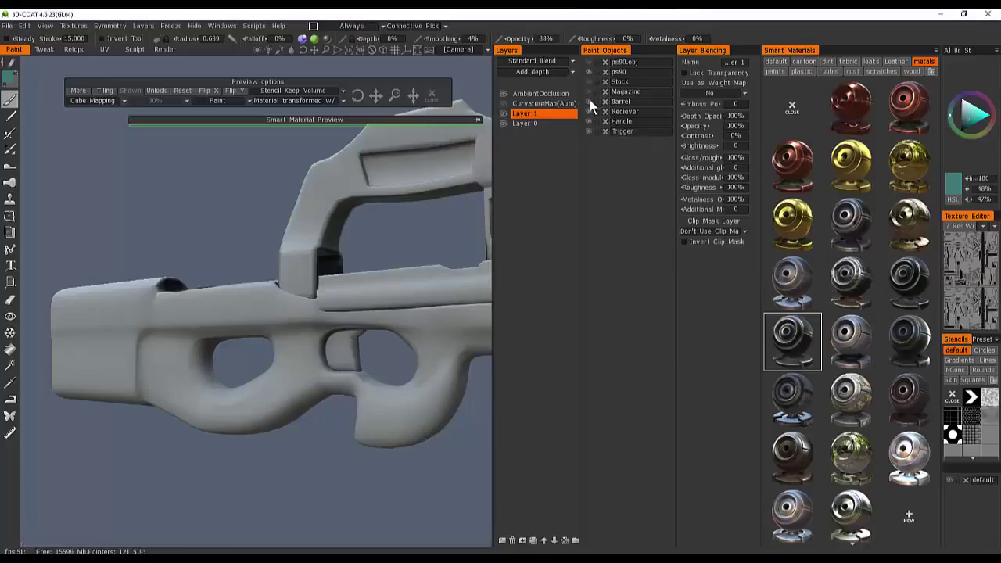
{"action": "scroll", "coordinate": [380, 246], "scroll_direction": "down", "scroll_amount": 5}
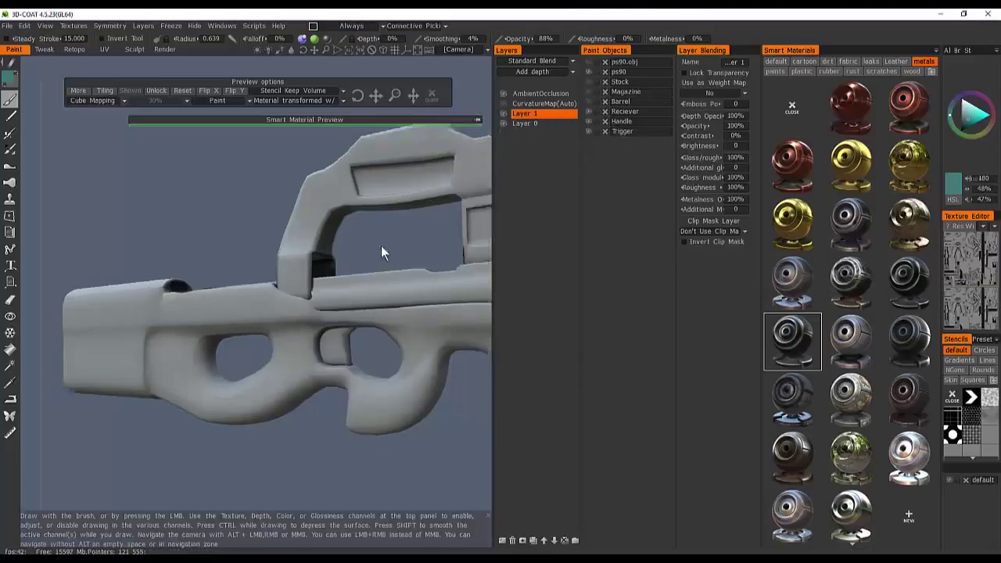
{"action": "left_click_drag", "start_coordinate": [355, 244], "coordinate": [366, 277]}
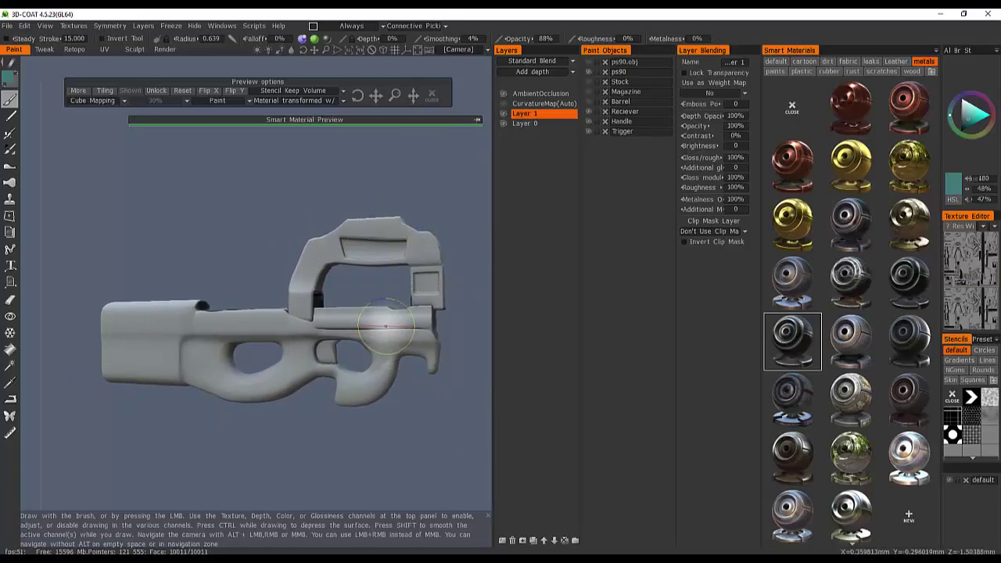
- Add a new paint layer above Layer 1 and name it ps90 Base
{"action": "left_click", "coordinate": [507, 120]}
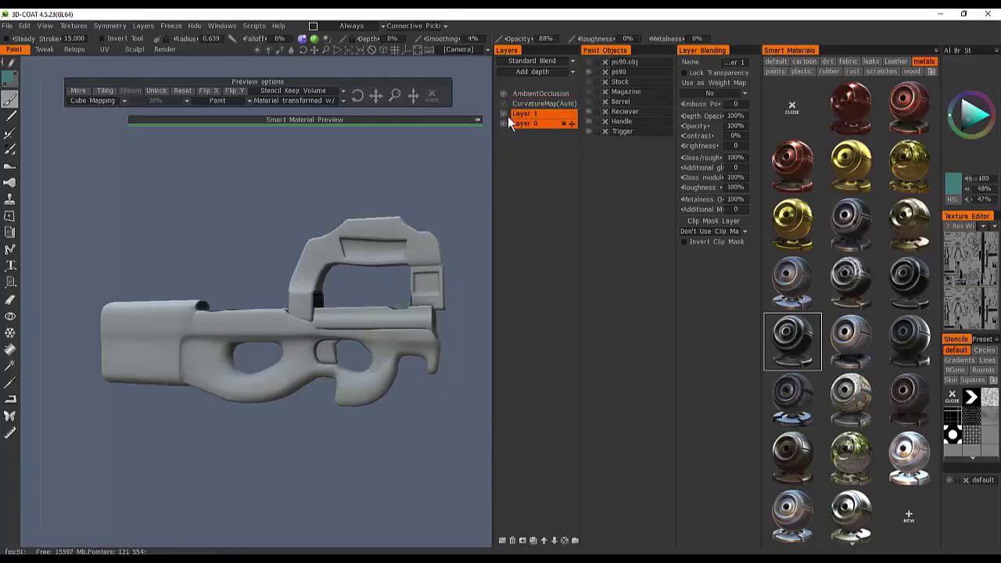
{"action": "left_click", "coordinate": [502, 540]}
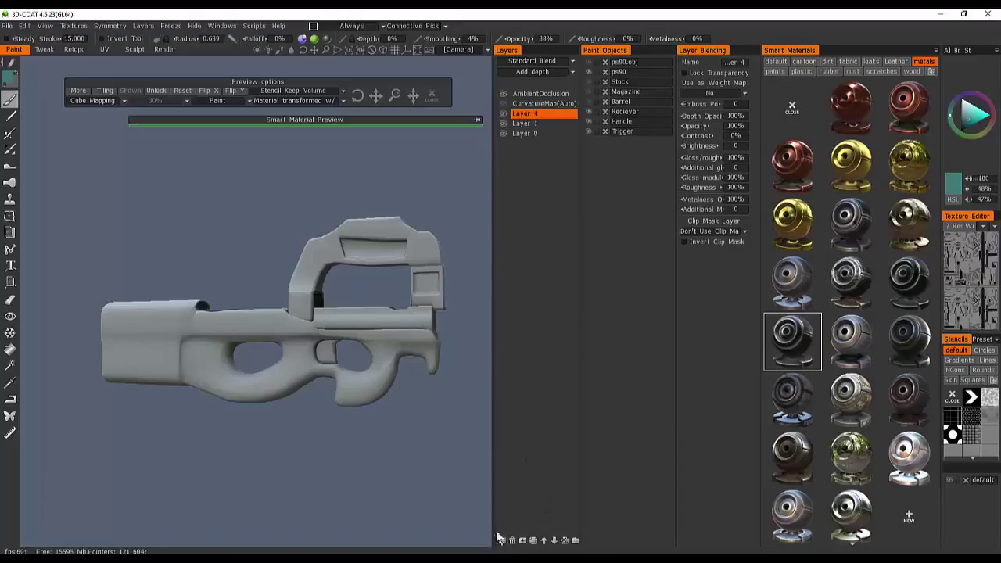
{"action": "double_click", "coordinate": [523, 115]}
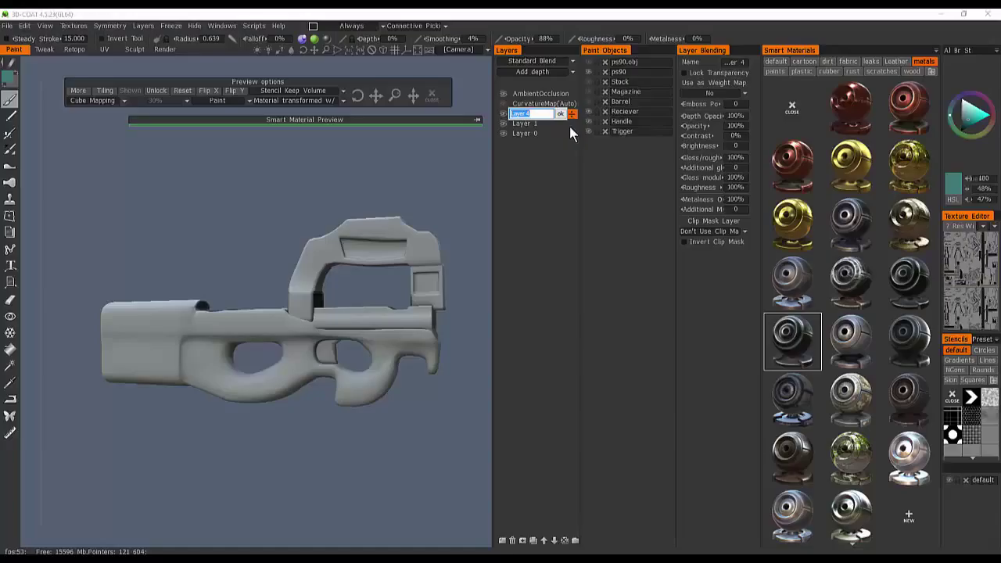
{"action": "type", "text": "pa"}
{"action": "type", "text": "90"}
{"action": "type", "text": " Base"}
{"action": "key", "text": "Return"}
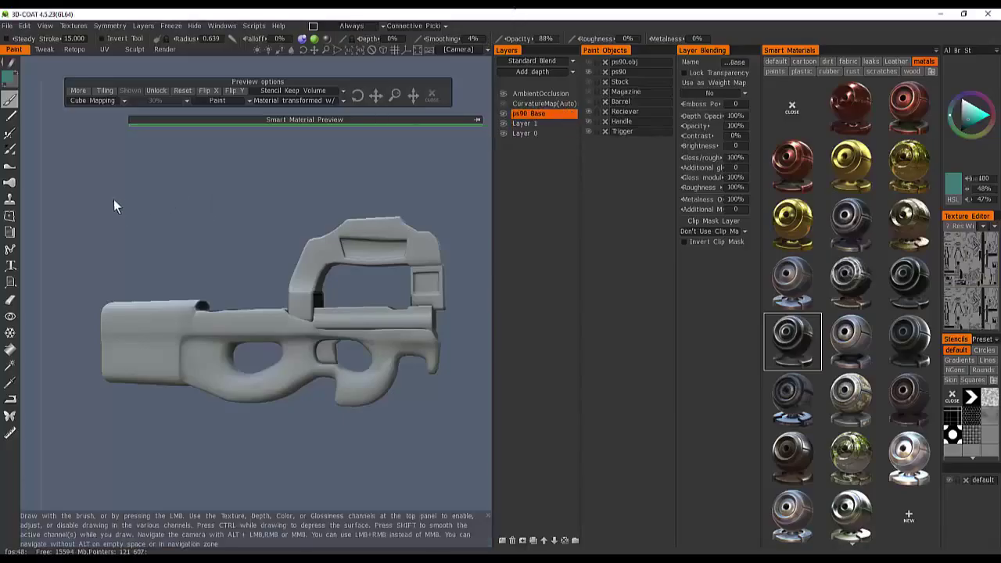
- Fill the ps90 paint object on the ps90 Base layer with the selected dark metal smart material, using the Fill tool
{"action": "left_click", "coordinate": [11, 350]}
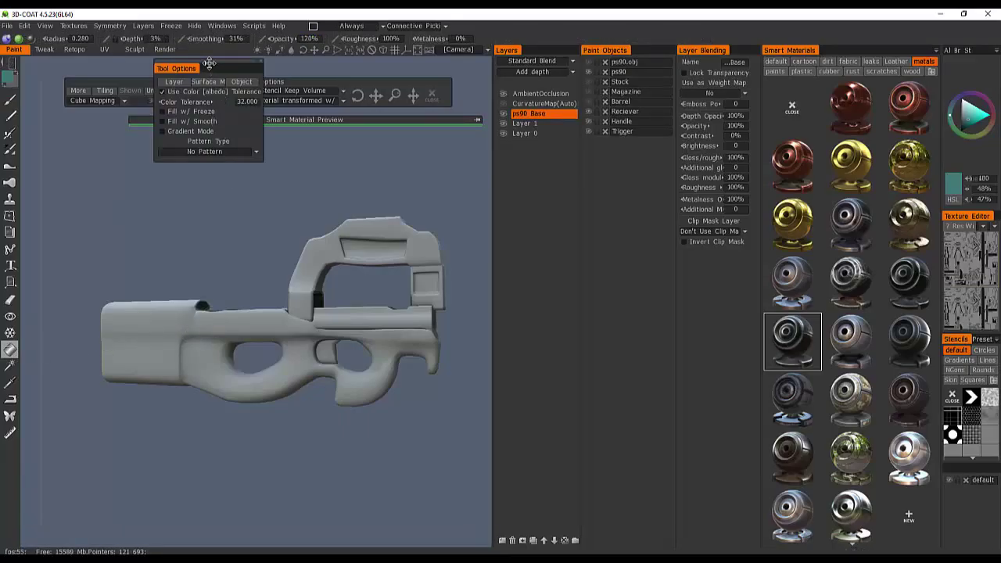
{"action": "left_click_drag", "start_coordinate": [208, 68], "coordinate": [208, 158]}
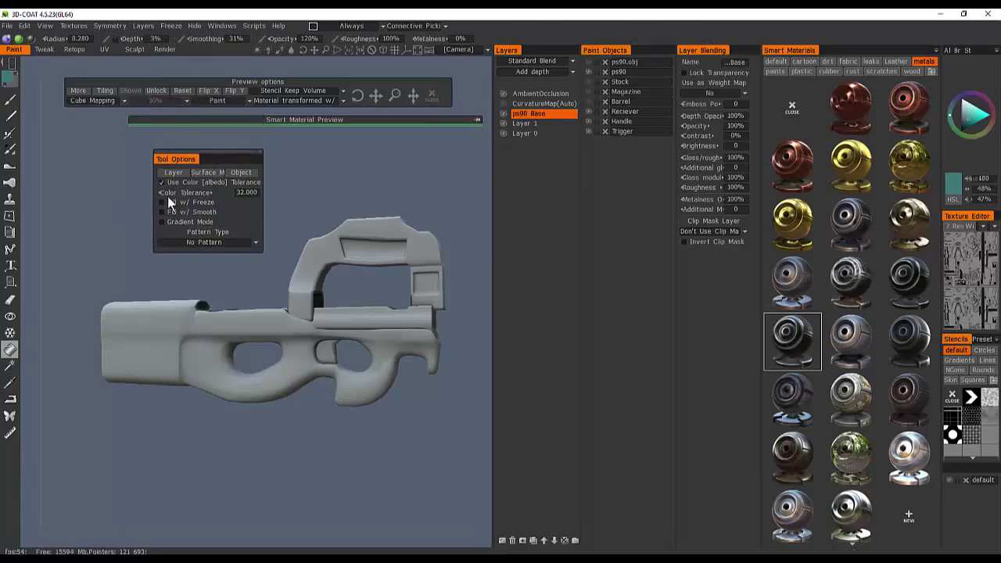
{"action": "left_click", "coordinate": [169, 173]}
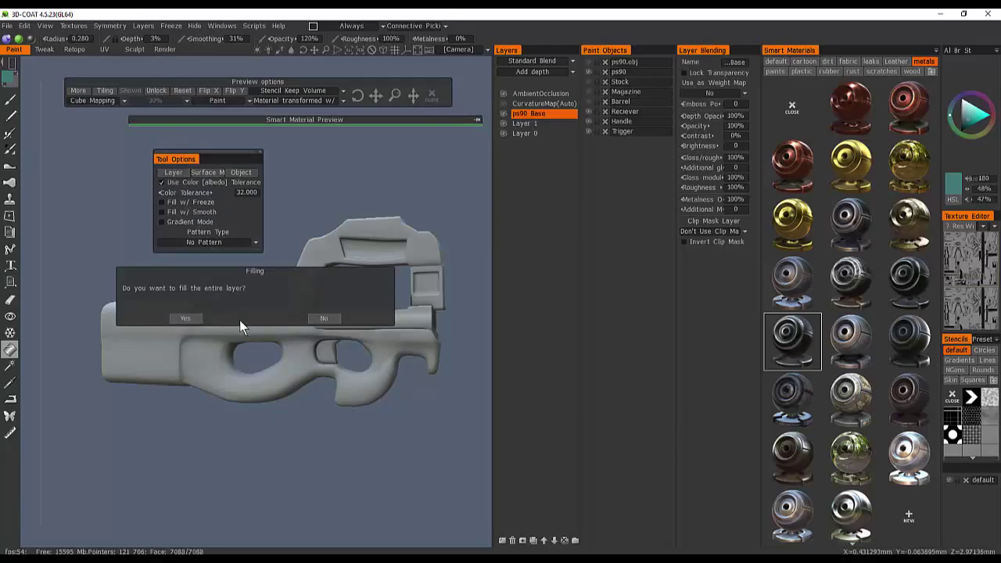
{"action": "left_click", "coordinate": [321, 318]}
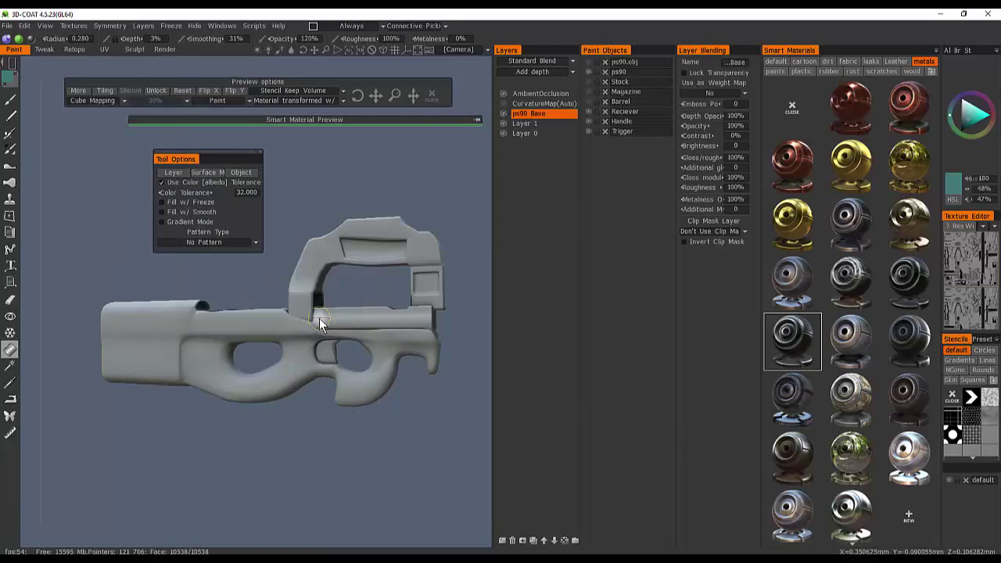
{"action": "left_click", "coordinate": [232, 172]}
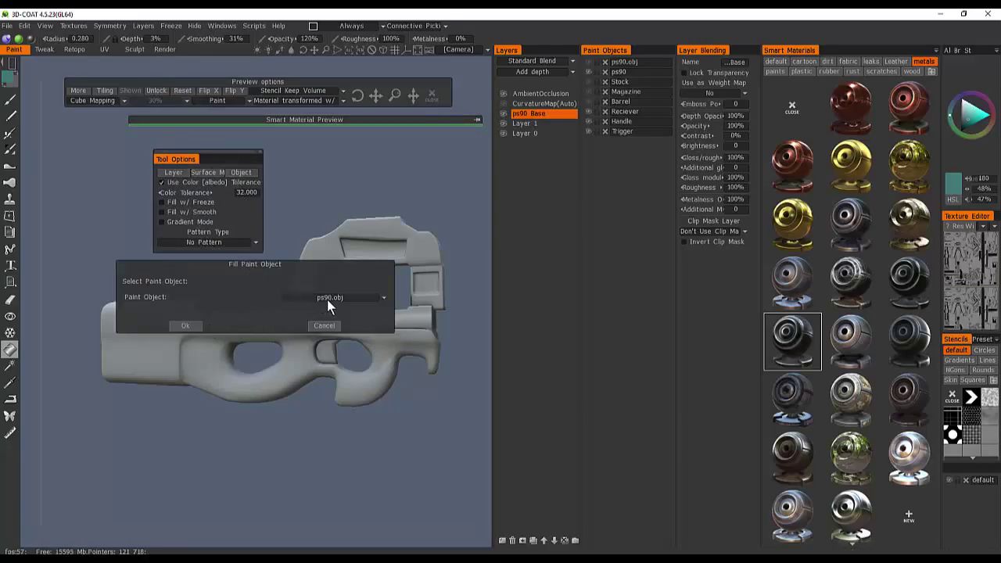
{"action": "left_click", "coordinate": [352, 298]}
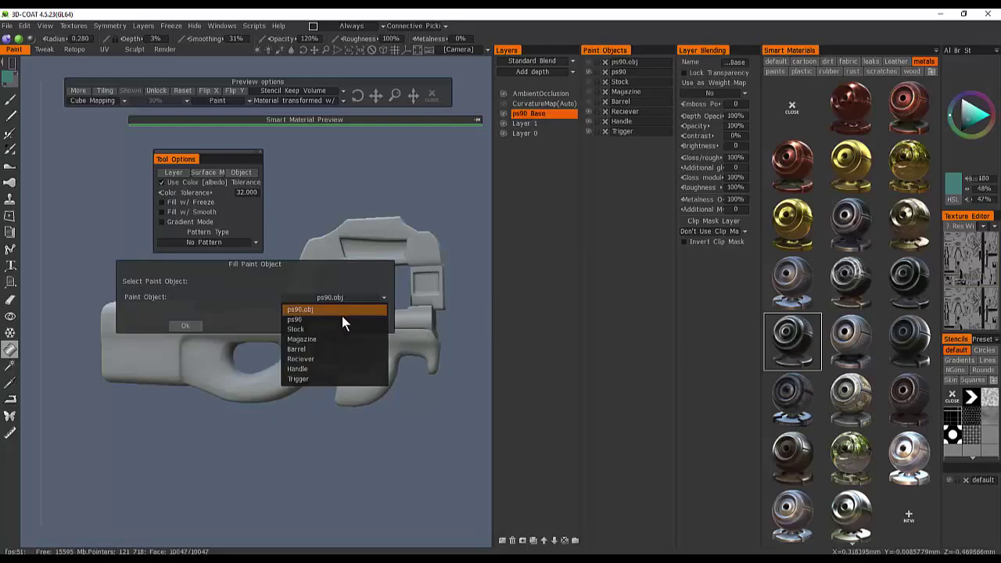
{"action": "left_click", "coordinate": [332, 319]}
{"action": "left_click", "coordinate": [188, 326]}
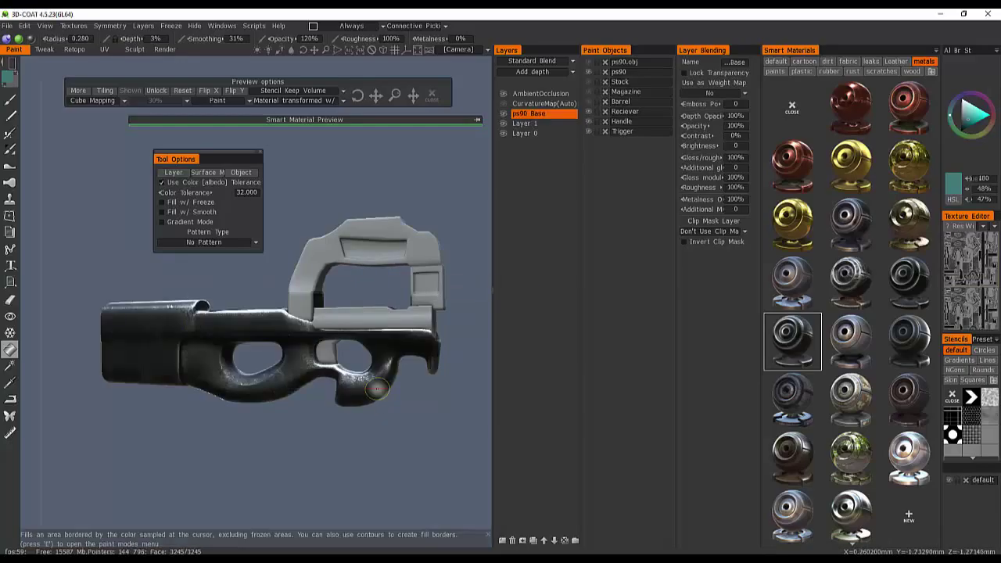
- Toggle the visibility of the Handle and Reciever paint objects to identify their parts of the rifle, leaving both visible
{"action": "scroll", "coordinate": [231, 322], "scroll_direction": "up", "scroll_amount": 3}
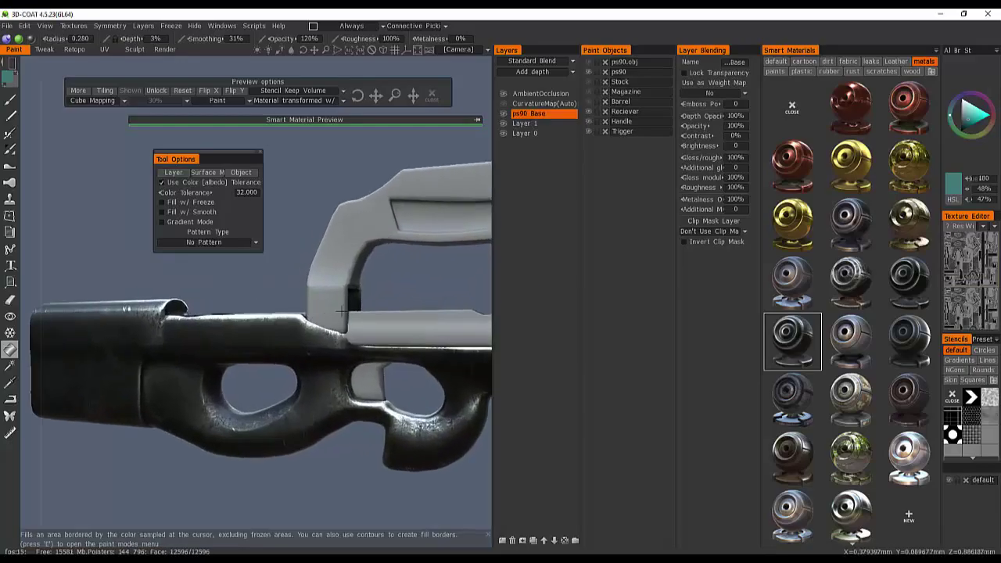
{"action": "middle_click_drag", "start_coordinate": [389, 312], "coordinate": [268, 312]}
{"action": "left_click_drag", "start_coordinate": [319, 324], "coordinate": [321, 354], "text": "alt"}
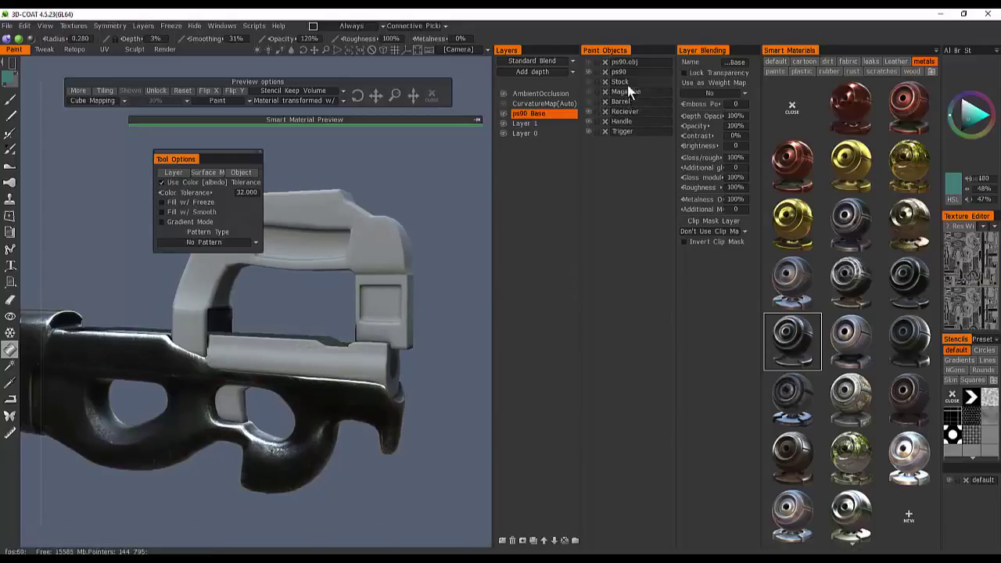
{"action": "left_click", "coordinate": [590, 123]}
{"action": "left_click", "coordinate": [590, 122]}
{"action": "left_click", "coordinate": [588, 112]}
{"action": "left_click", "coordinate": [589, 112]}
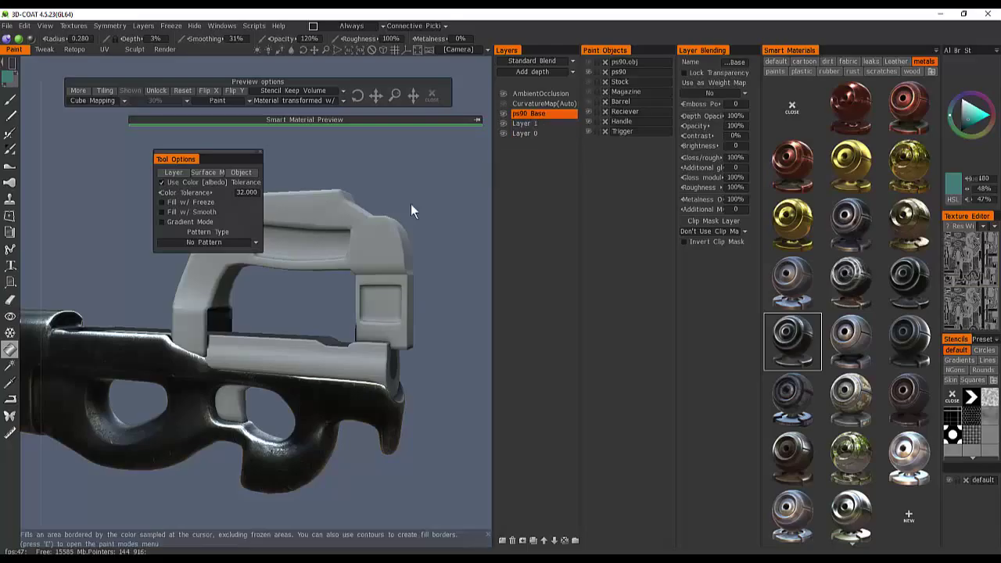
- Fill the Reciever paint object with the same dark metal smart material
{"action": "left_click", "coordinate": [247, 173]}
{"action": "left_click", "coordinate": [349, 298]}
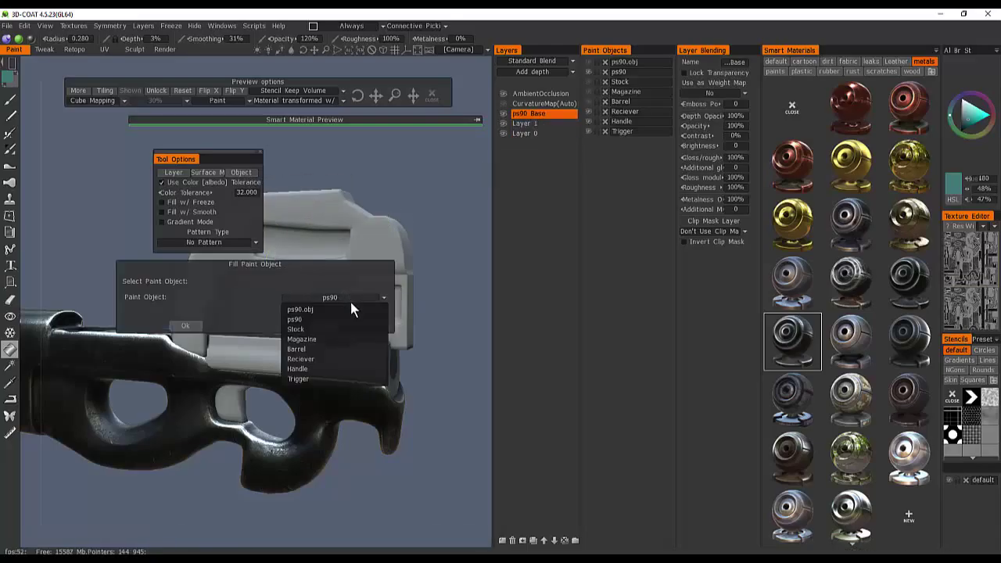
{"action": "left_click", "coordinate": [327, 358]}
{"action": "left_click", "coordinate": [185, 326]}
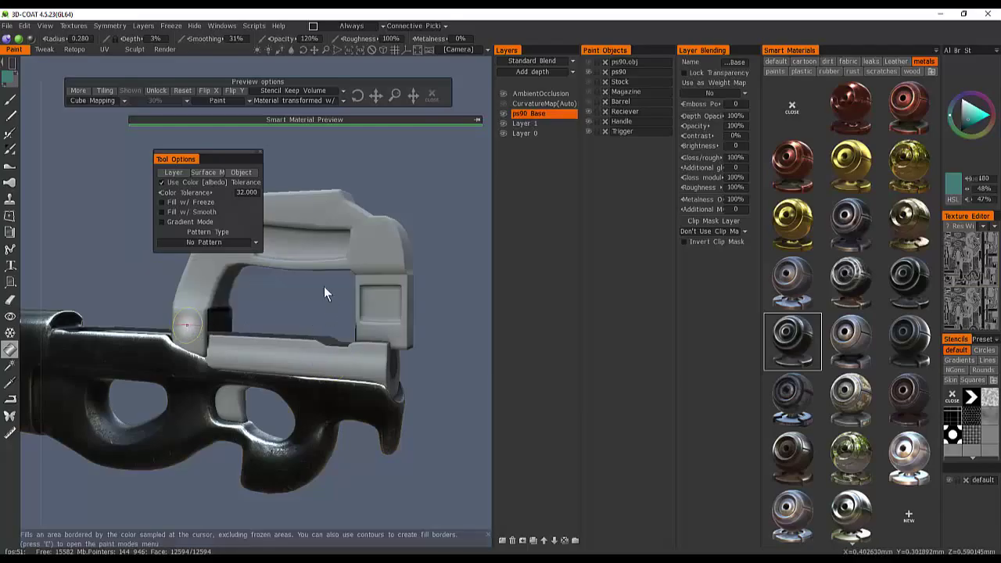
- Fill the Handle paint object with the same dark metal smart material
{"action": "left_click", "coordinate": [239, 171]}
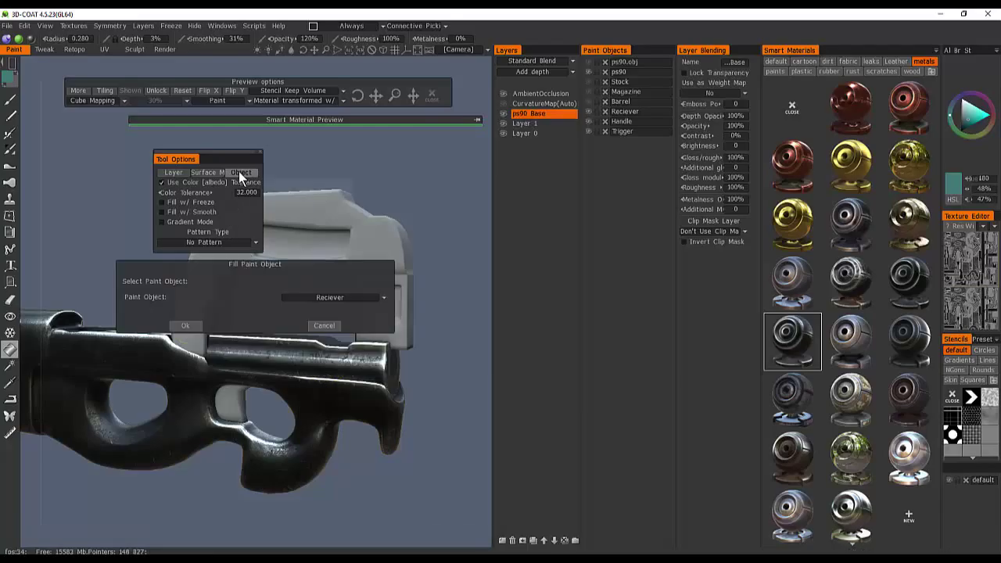
{"action": "left_click", "coordinate": [295, 299]}
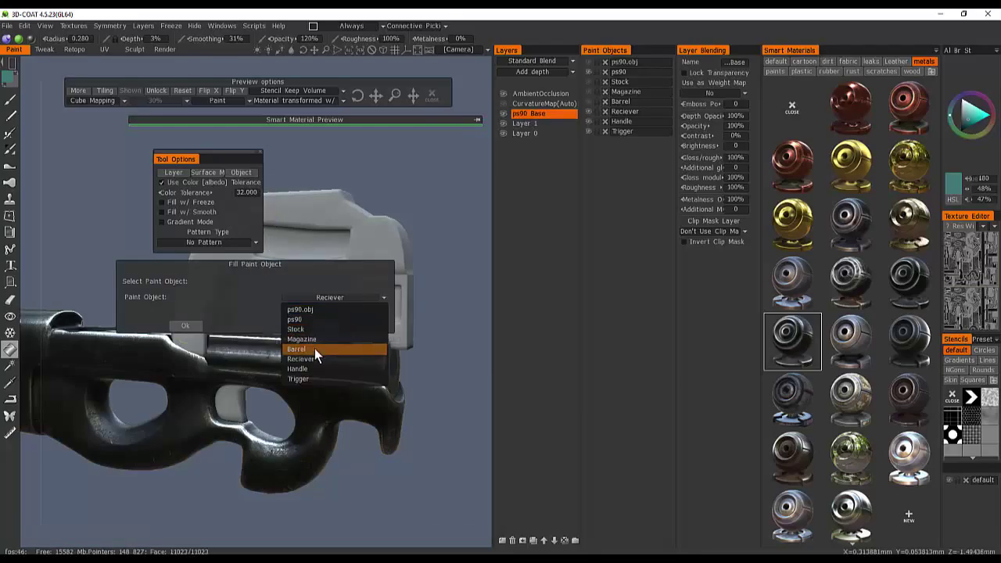
{"action": "left_click", "coordinate": [314, 369]}
{"action": "left_click", "coordinate": [195, 327]}
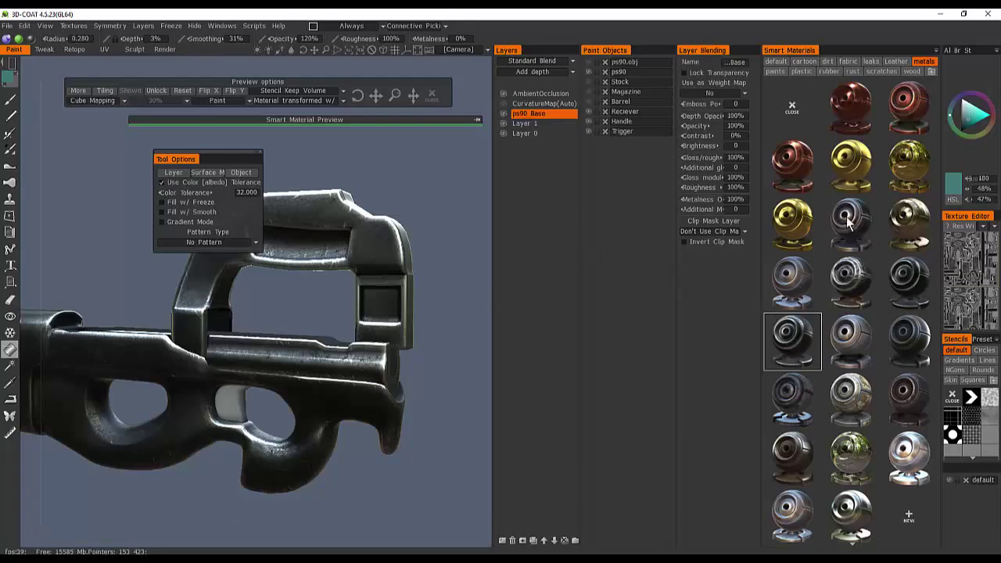
- Choose the rubber_1 smart material from the rubber category
{"action": "left_click", "coordinate": [828, 70]}
{"action": "mouse_move", "coordinate": [849, 122]}
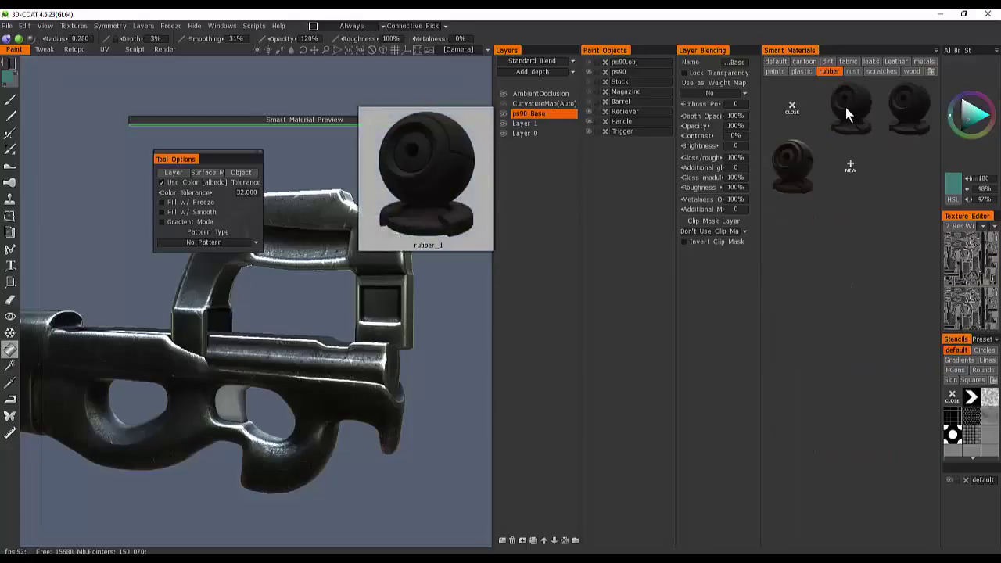
{"action": "left_click", "coordinate": [845, 107]}
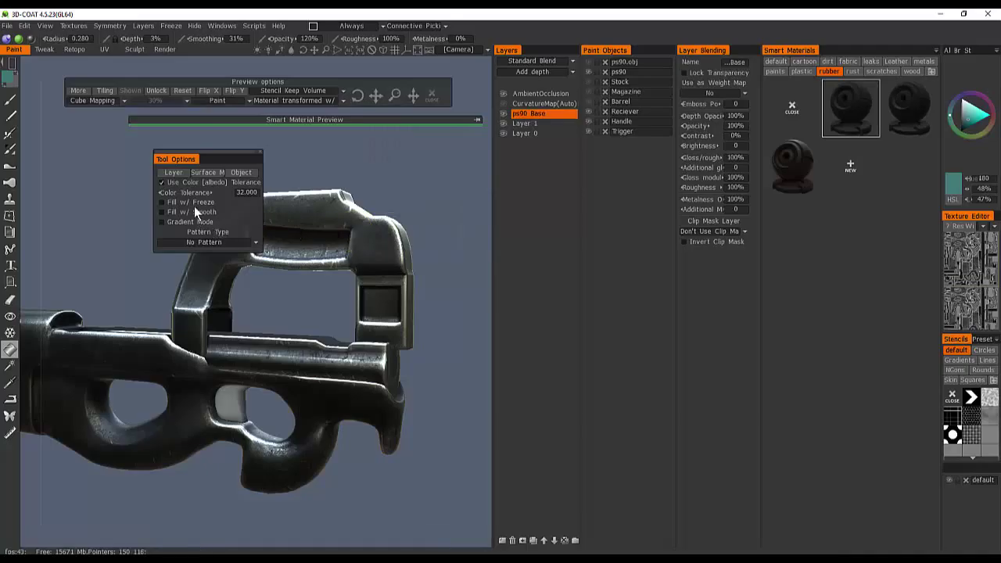
- Try filling the Handle paint object with rubber_1, and undo that fill
{"action": "left_click", "coordinate": [237, 172]}
{"action": "left_click", "coordinate": [312, 298]}
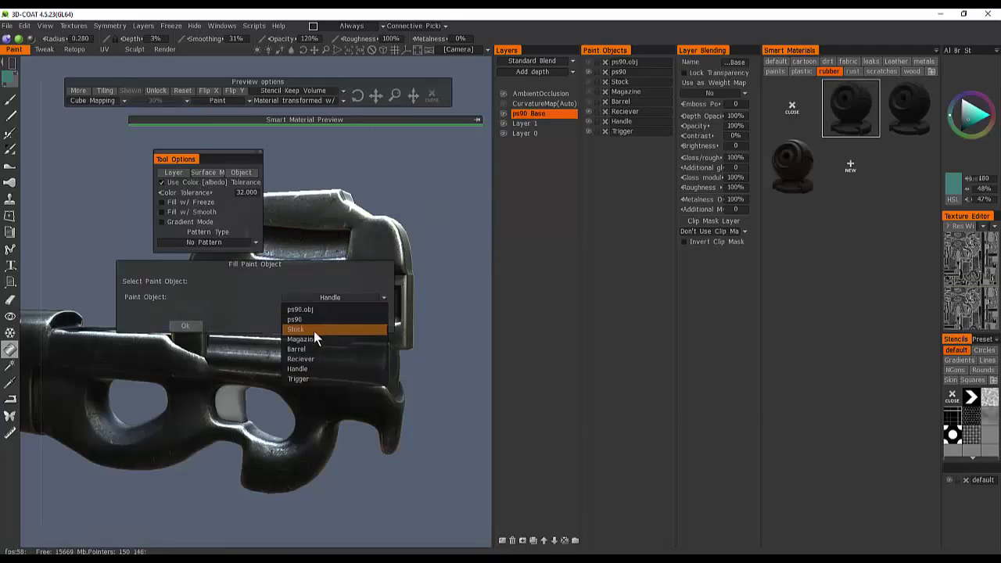
{"action": "left_click", "coordinate": [310, 367]}
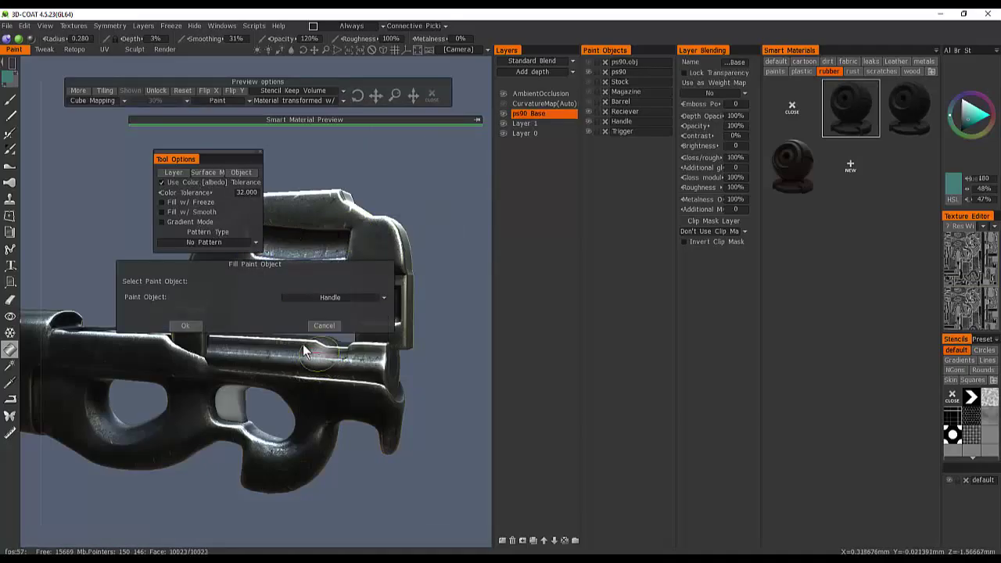
{"action": "left_click", "coordinate": [185, 326]}
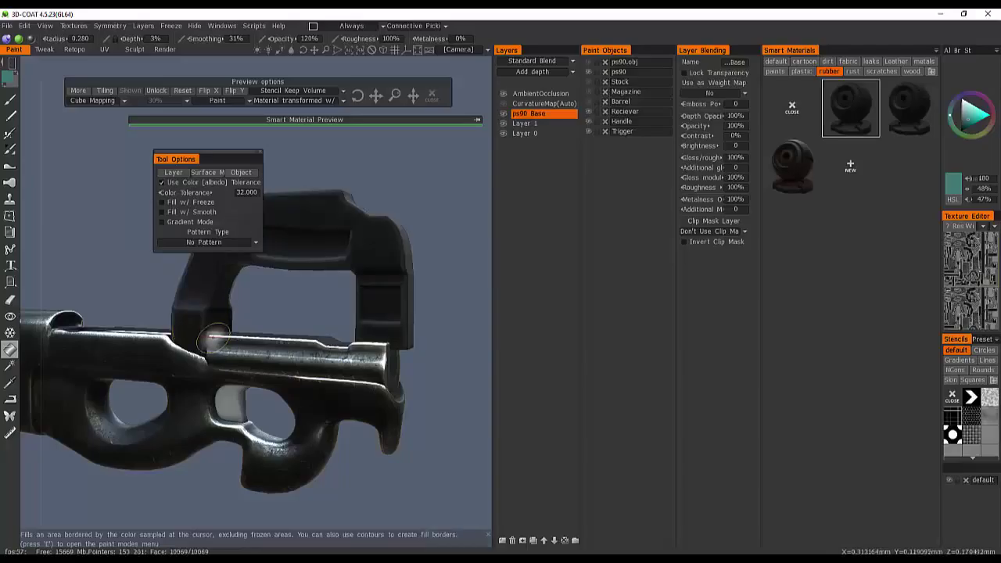
{"action": "left_click", "coordinate": [200, 347]}
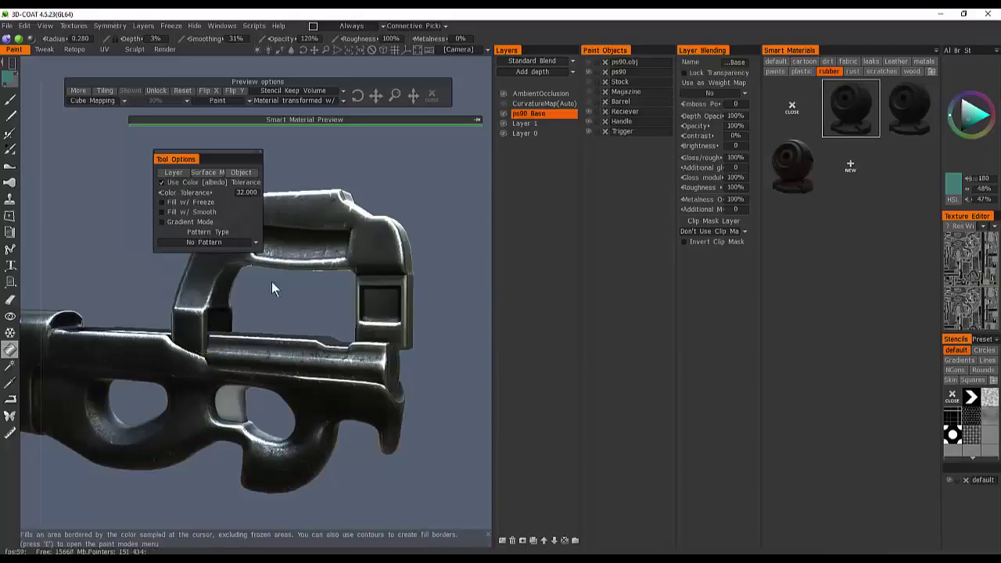
- Fill the Trigger paint object on the ps90 Base layer with rubber_1 and check the result up close
{"action": "left_click", "coordinate": [242, 172]}
{"action": "left_click", "coordinate": [302, 297]}
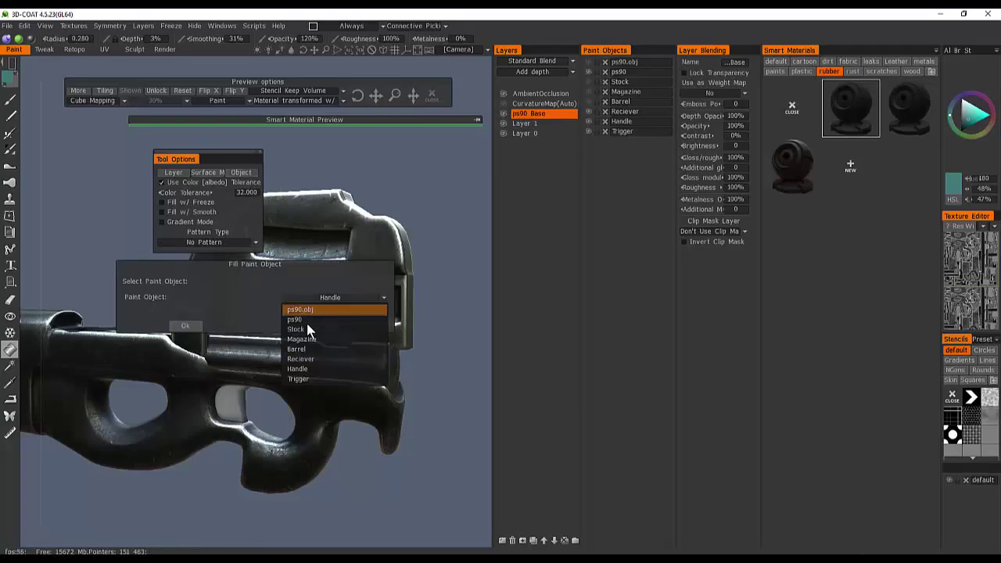
{"action": "left_click", "coordinate": [305, 377]}
{"action": "left_click", "coordinate": [186, 325]}
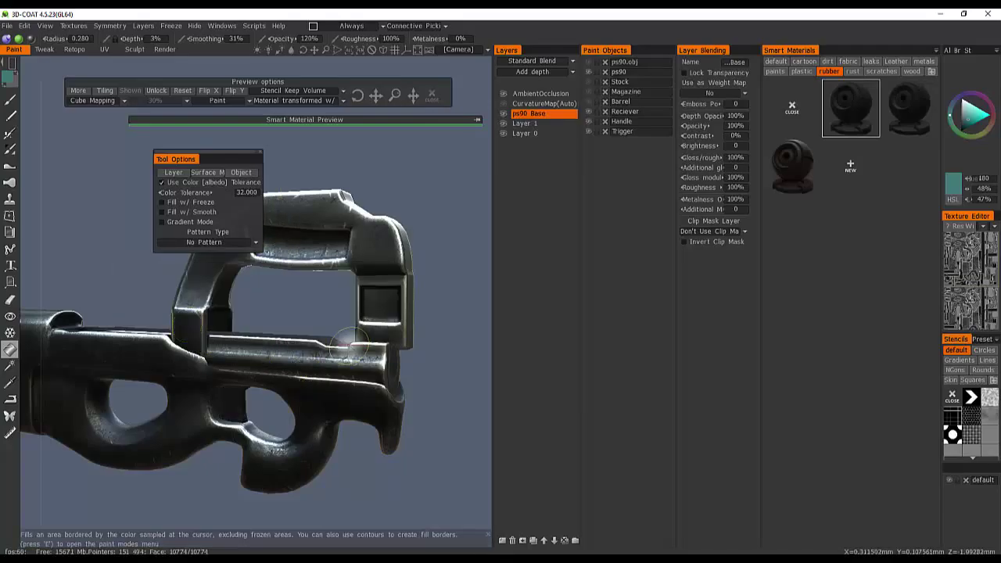
{"action": "left_click_drag", "start_coordinate": [324, 343], "coordinate": [463, 249], "text": "alt"}
{"action": "left_click_drag", "start_coordinate": [261, 363], "coordinate": [315, 350], "text": "alt"}
{"action": "right_click_drag", "start_coordinate": [315, 350], "coordinate": [234, 493]}
{"action": "middle_click_drag", "start_coordinate": [227, 505], "coordinate": [355, 277]}
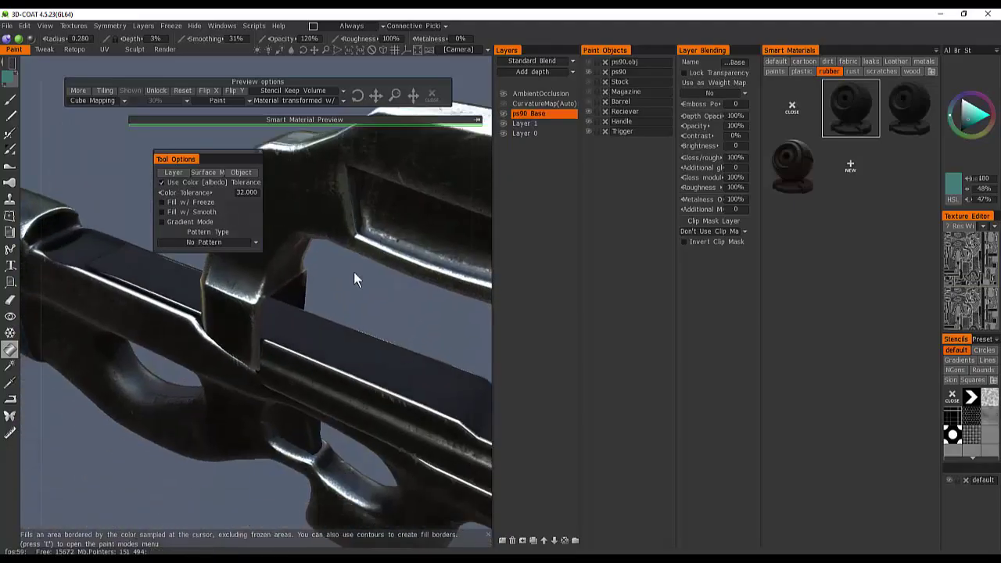
{"action": "right_click_drag", "start_coordinate": [351, 323], "coordinate": [414, 364]}
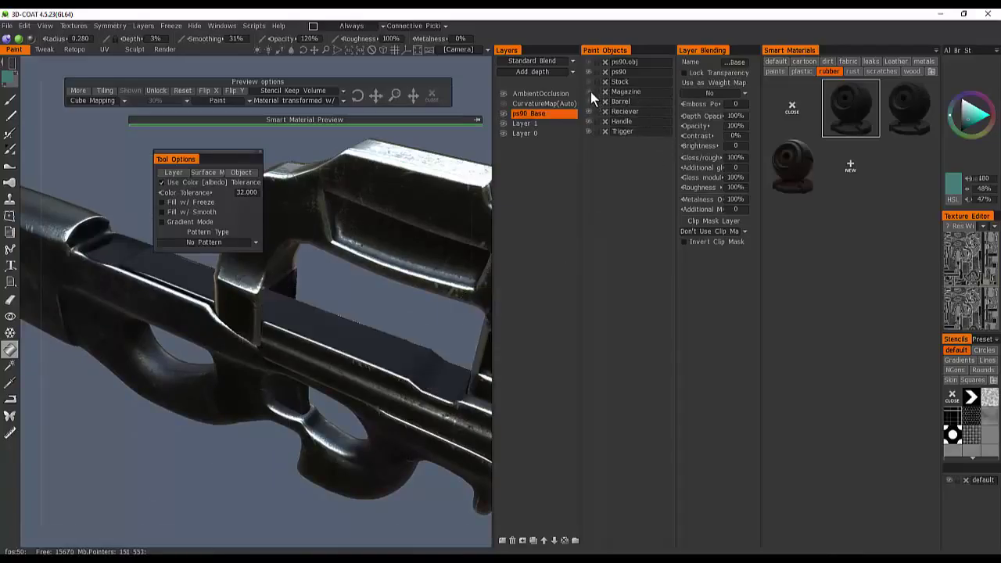
- Try filling the Magazine paint object with the plastic_grainy smart material and inspect it from several angles
{"action": "left_click", "coordinate": [799, 71]}
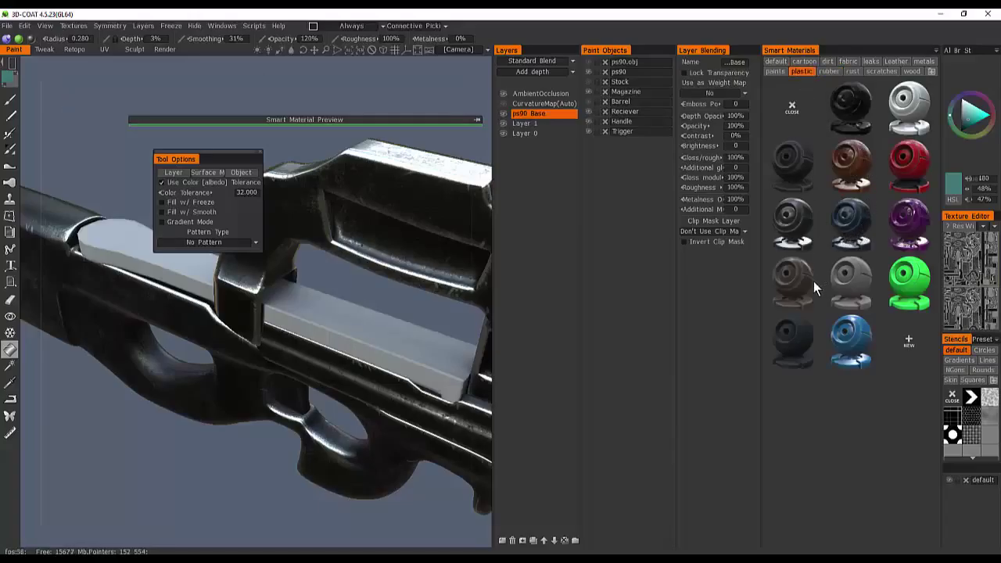
{"action": "mouse_move", "coordinate": [809, 284]}
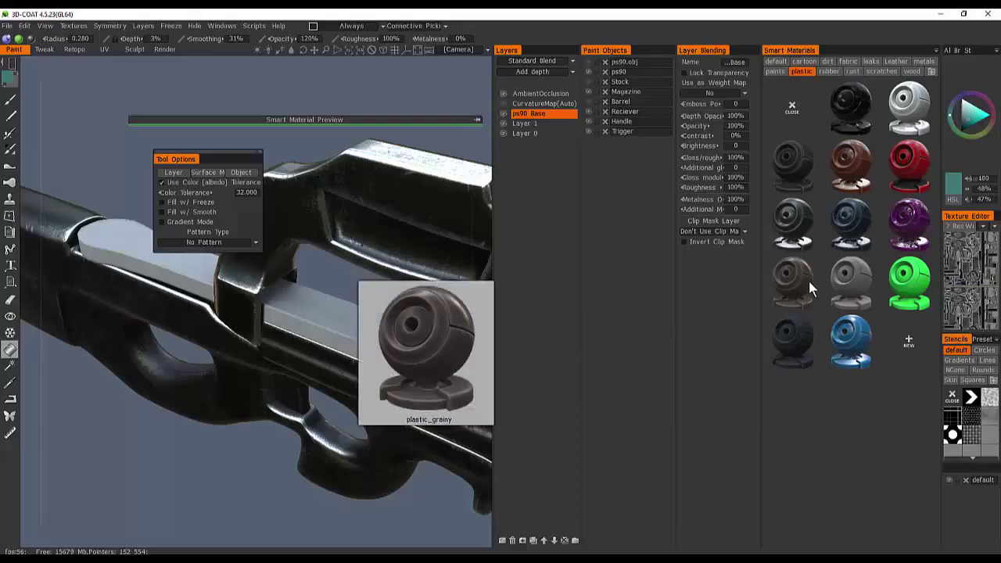
{"action": "left_click", "coordinate": [808, 280]}
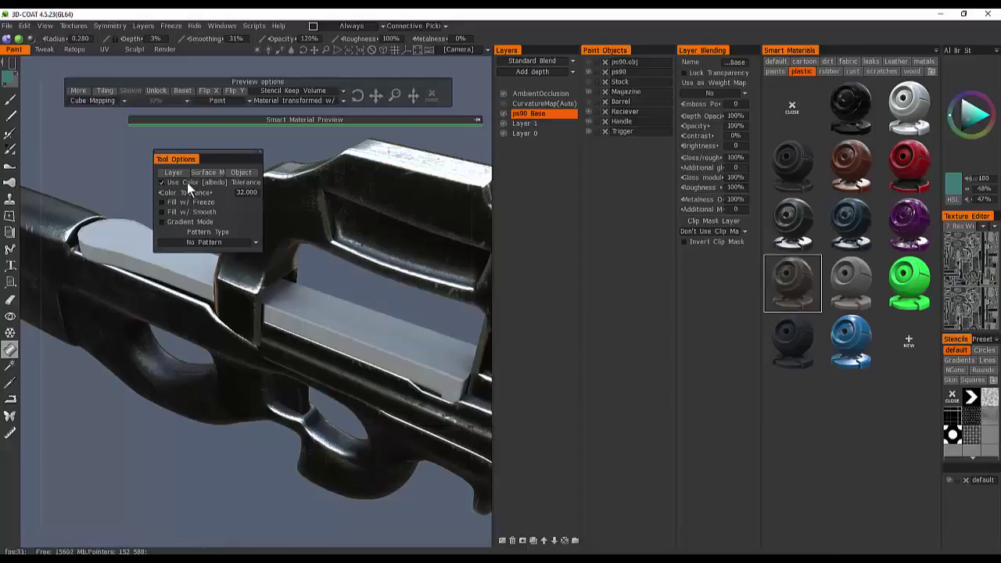
{"action": "left_click", "coordinate": [231, 172]}
{"action": "left_click", "coordinate": [342, 299]}
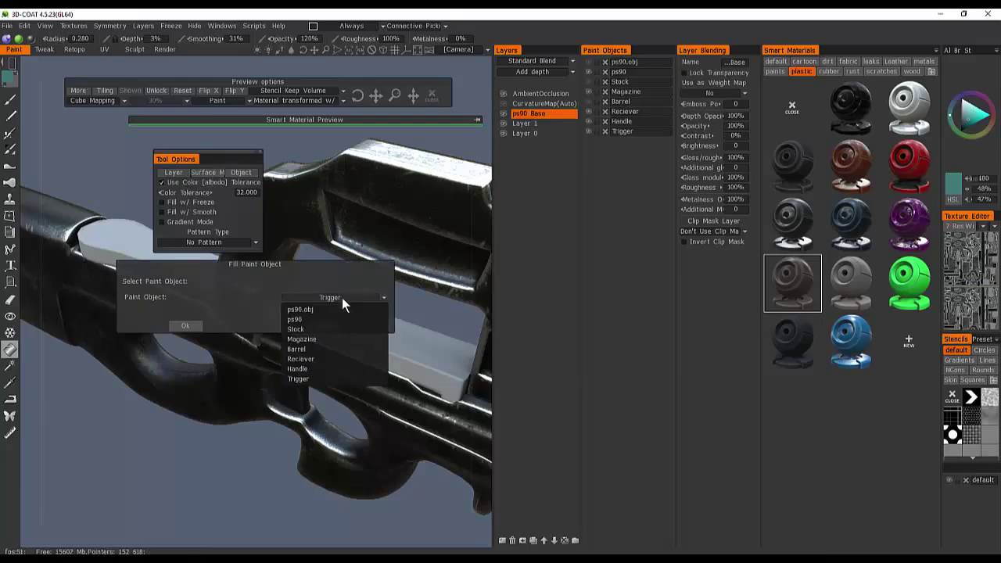
{"action": "left_click", "coordinate": [332, 340]}
{"action": "left_click", "coordinate": [191, 326]}
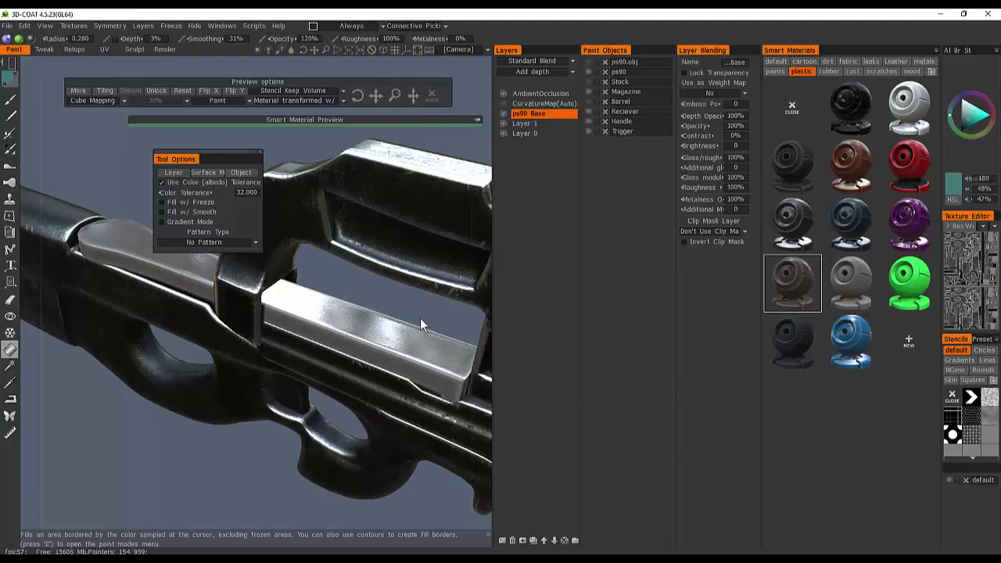
{"action": "right_click_drag", "start_coordinate": [420, 318], "coordinate": [360, 311]}
{"action": "left_click_drag", "start_coordinate": [360, 311], "coordinate": [462, 312]}
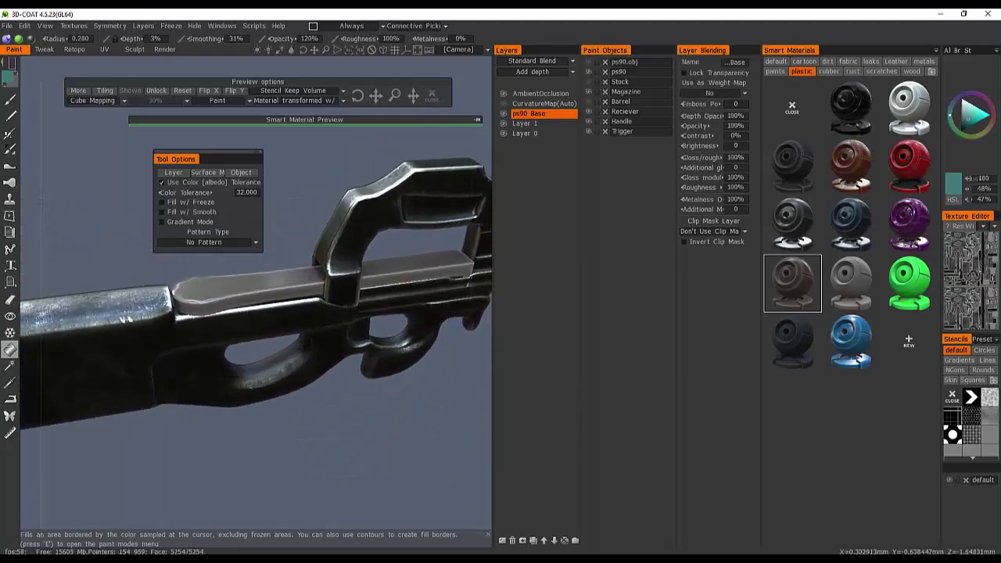
{"action": "left_click_drag", "start_coordinate": [312, 309], "coordinate": [558, 270]}
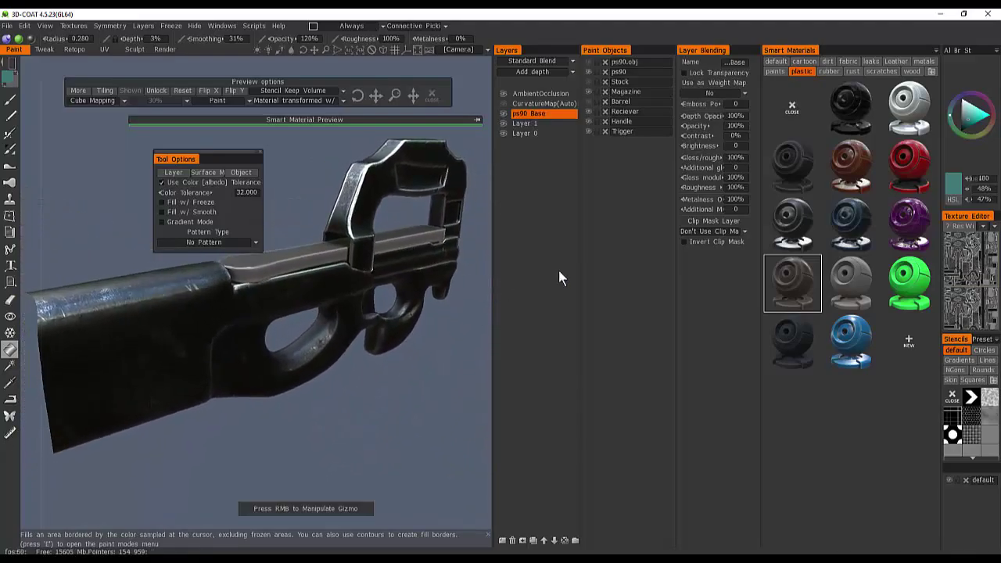
- Fill the Magazine paint object on the ps90 Base layer with the red plastic smart material
{"action": "left_click", "coordinate": [910, 175]}
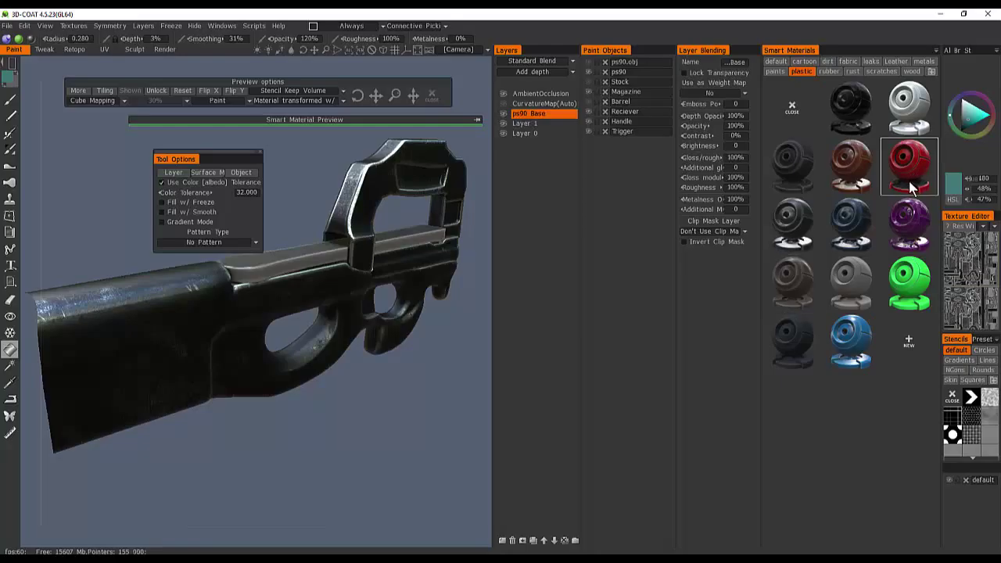
{"action": "left_click", "coordinate": [242, 172]}
{"action": "left_click", "coordinate": [301, 299]}
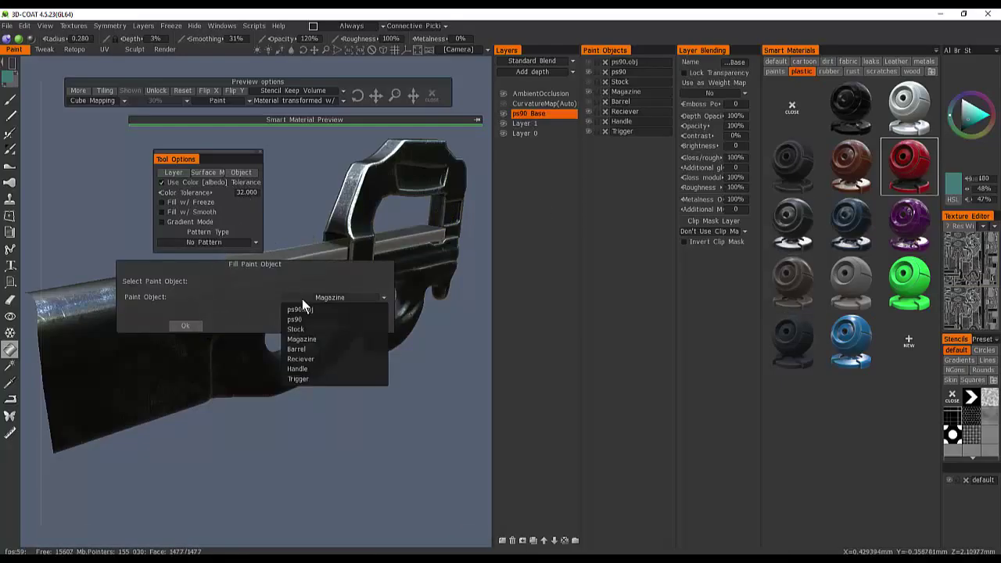
{"action": "left_click", "coordinate": [196, 325]}
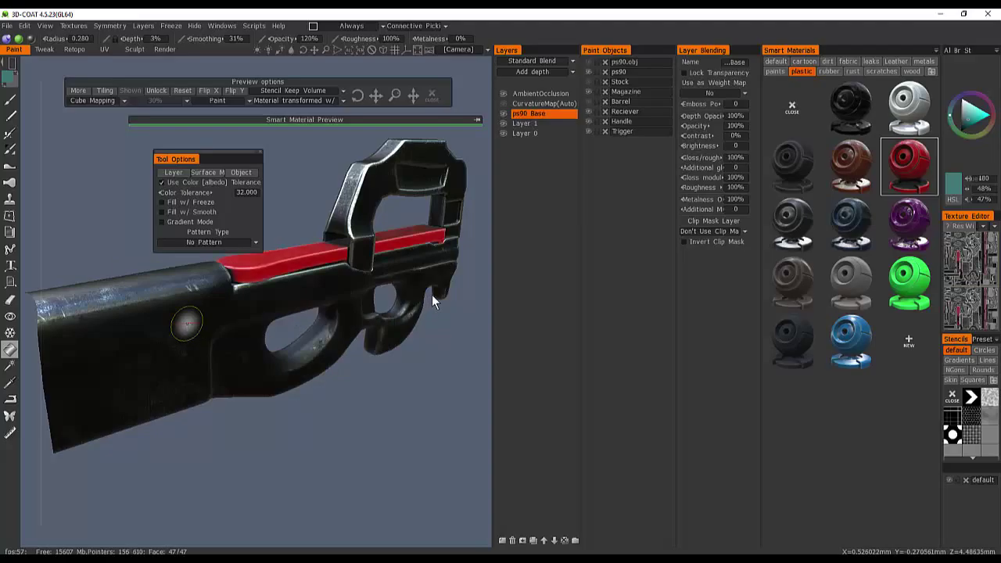
{"action": "left_click_drag", "start_coordinate": [432, 328], "coordinate": [505, 358]}
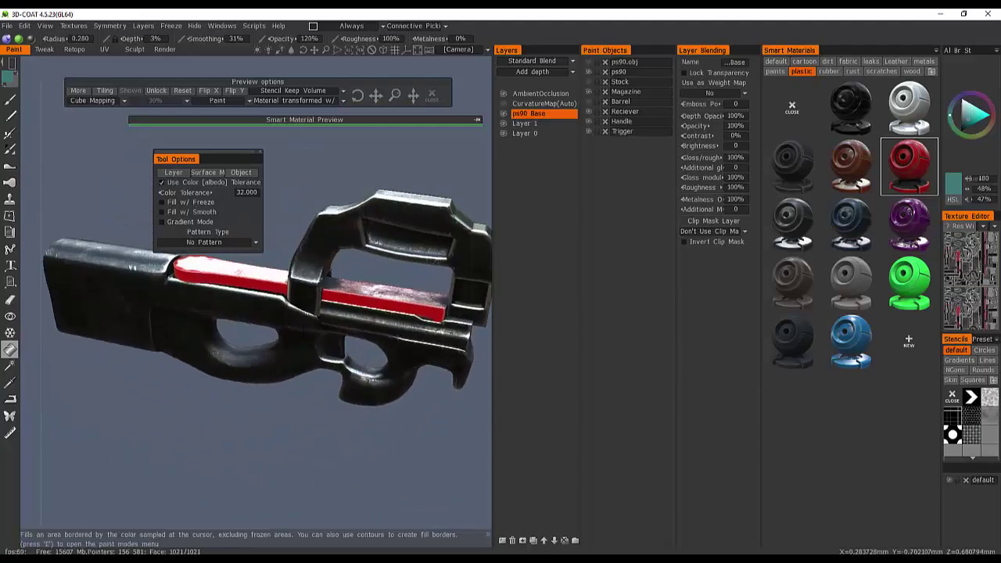
- Unhide the Barrel paint object and bring the whole barrel into view
{"action": "left_click_drag", "start_coordinate": [297, 289], "coordinate": [335, 280]}
{"action": "middle_click_drag", "start_coordinate": [336, 280], "coordinate": [176, 286]}
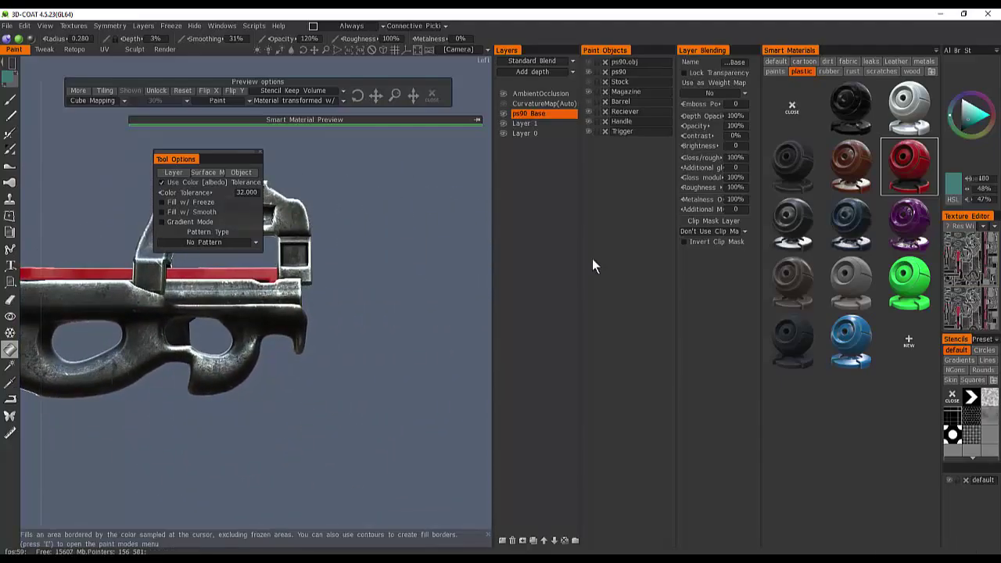
{"action": "left_click", "coordinate": [588, 101]}
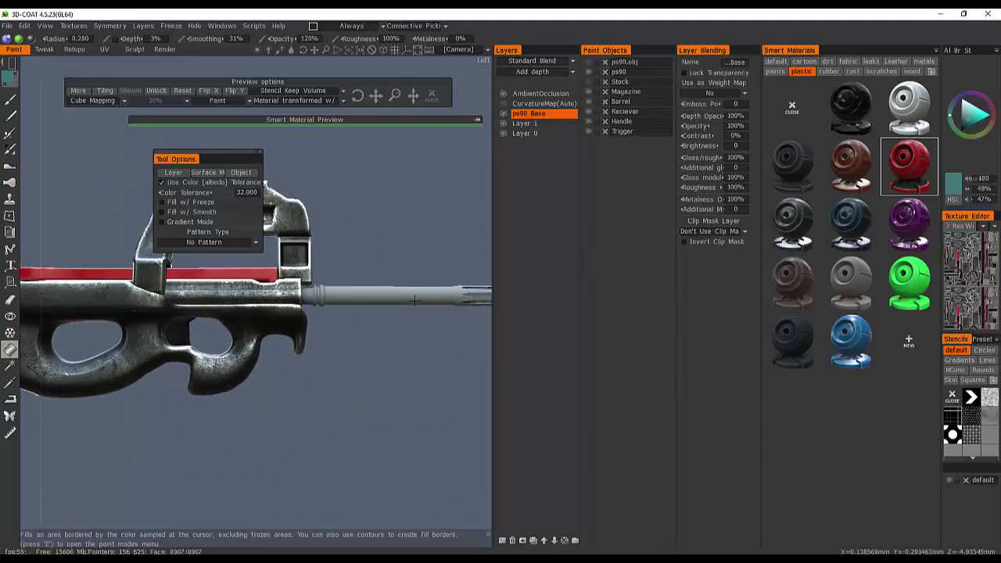
{"action": "left_click_drag", "start_coordinate": [451, 253], "coordinate": [313, 266]}
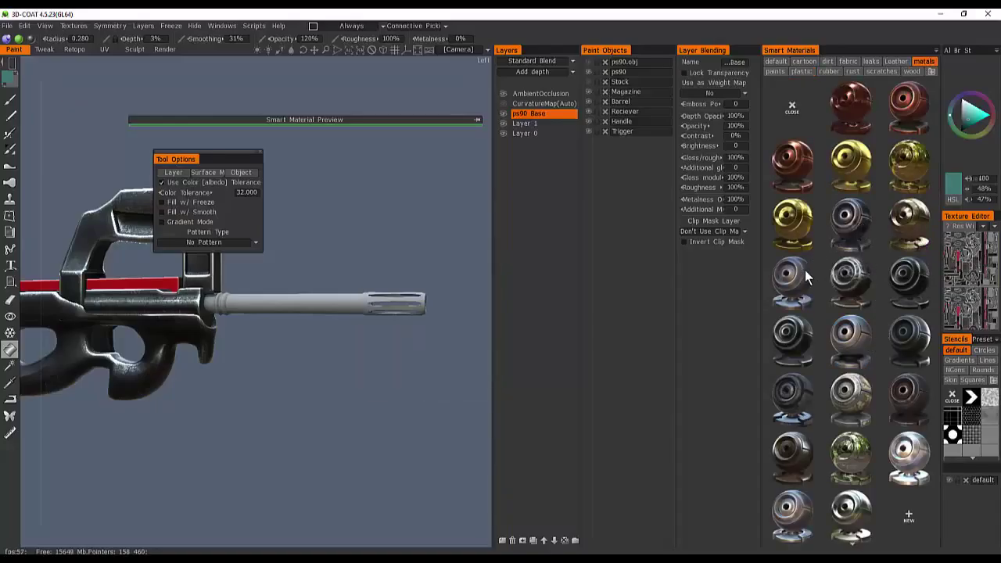
- Try filling the Barrel paint object with a light steel smart material from the metals category
{"action": "mouse_move", "coordinate": [807, 278]}
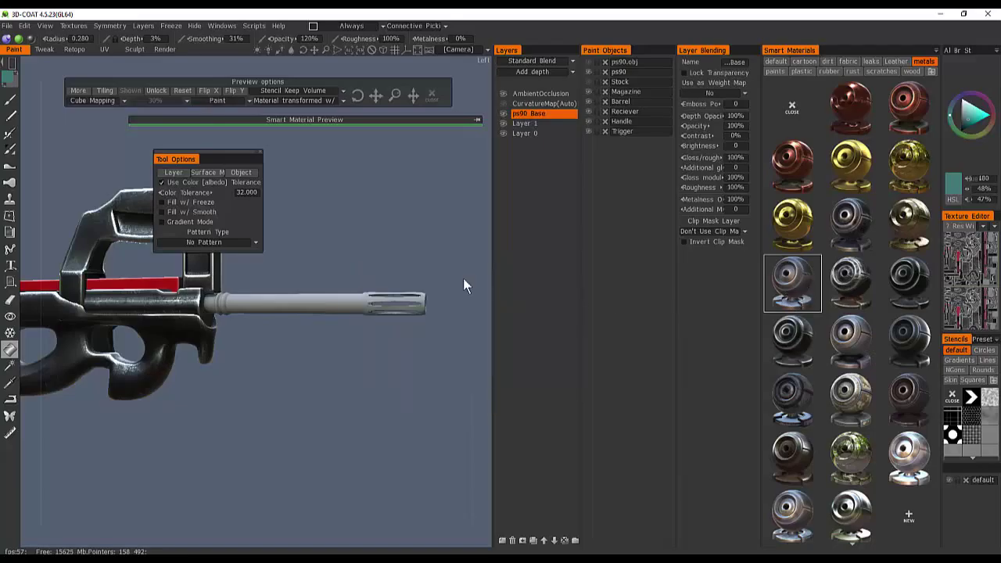
{"action": "left_click", "coordinate": [241, 172]}
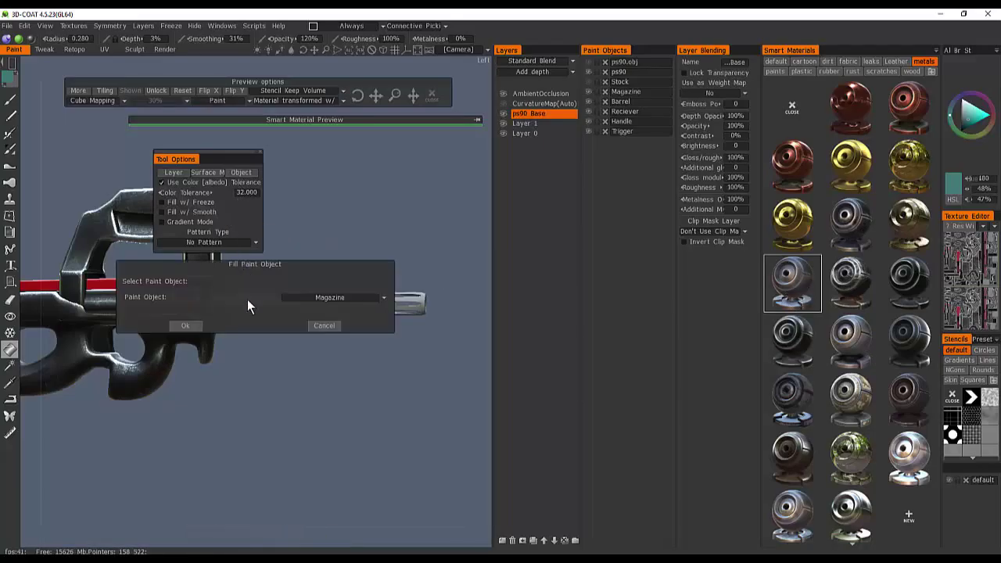
{"action": "left_click", "coordinate": [313, 298]}
{"action": "left_click", "coordinate": [314, 344]}
{"action": "left_click", "coordinate": [185, 325]}
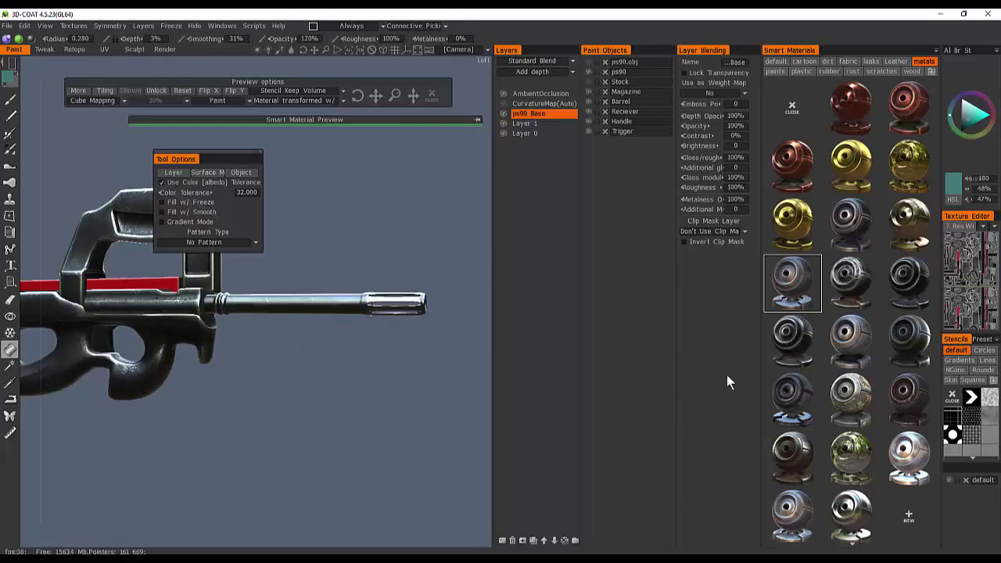
- Fill the Barrel paint object with a darker blue-grey metal smart material and check it on the rifle
{"action": "left_click", "coordinate": [782, 405]}
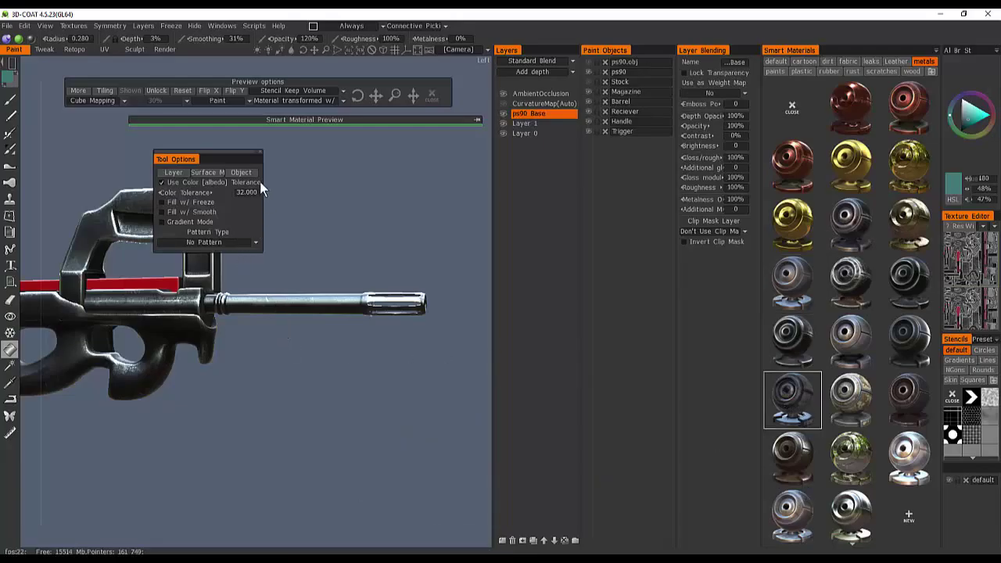
{"action": "left_click", "coordinate": [196, 323]}
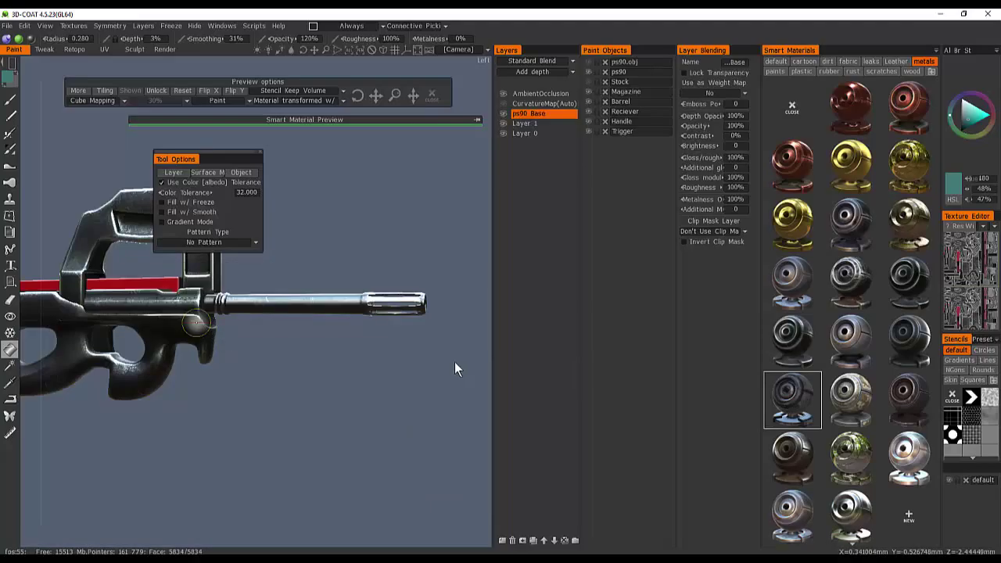
{"action": "left_click_drag", "start_coordinate": [316, 346], "coordinate": [461, 313]}
{"action": "right_click_drag", "start_coordinate": [461, 313], "coordinate": [324, 346]}
{"action": "middle_click_drag", "start_coordinate": [324, 346], "coordinate": [368, 348]}
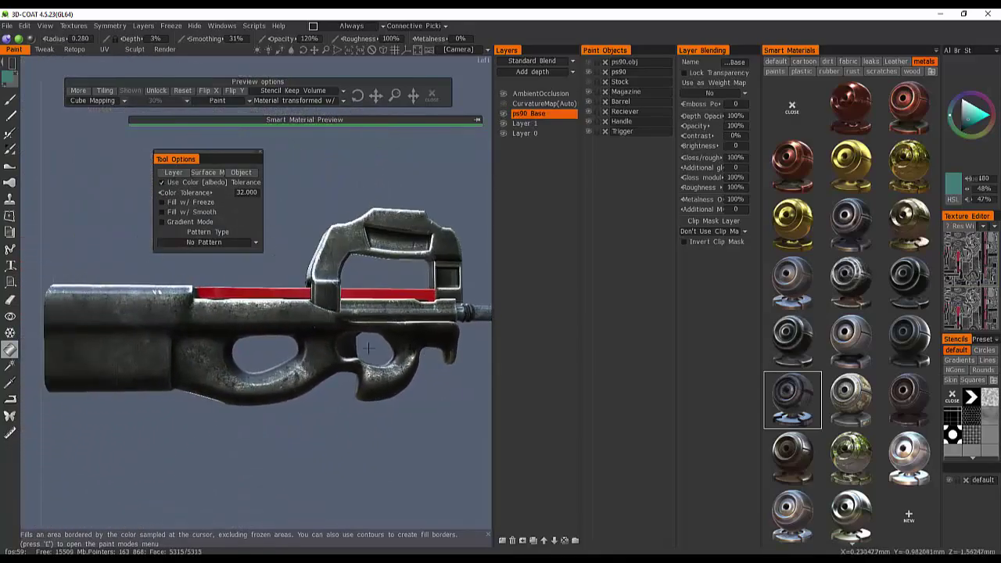
{"action": "left_click_drag", "start_coordinate": [368, 348], "coordinate": [461, 374]}
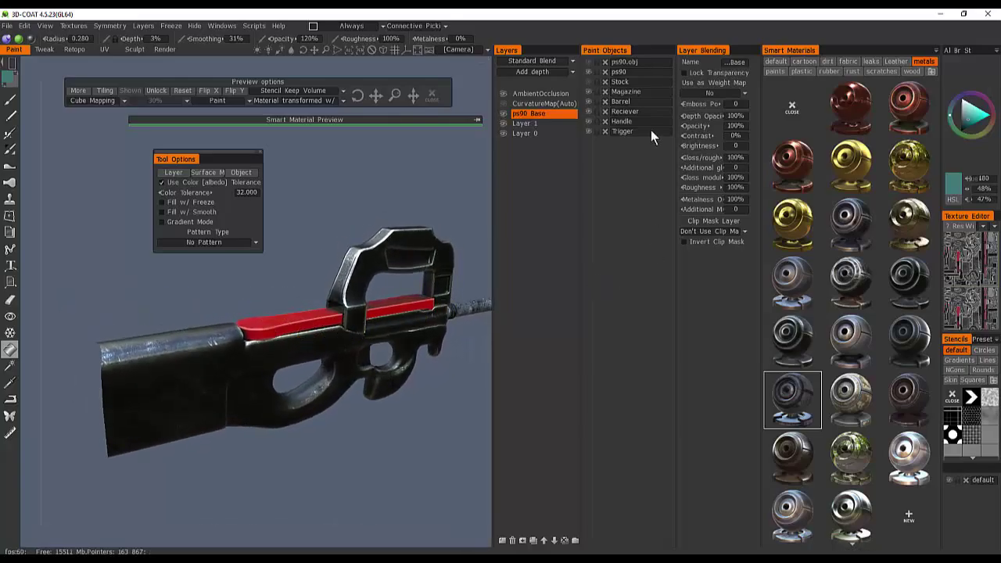
- Hide the Barrel, Reciever and Handle paint objects to check the parts beneath, and show them again
{"action": "left_click", "coordinate": [588, 102]}
{"action": "left_click", "coordinate": [589, 112]}
{"action": "left_click", "coordinate": [589, 122]}
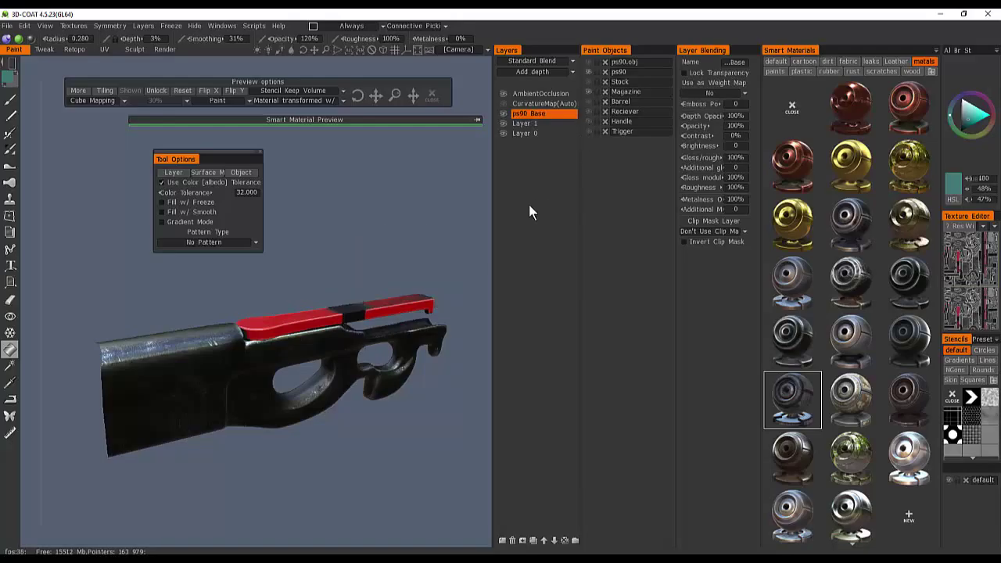
{"action": "left_click", "coordinate": [588, 122]}
{"action": "left_click", "coordinate": [589, 112]}
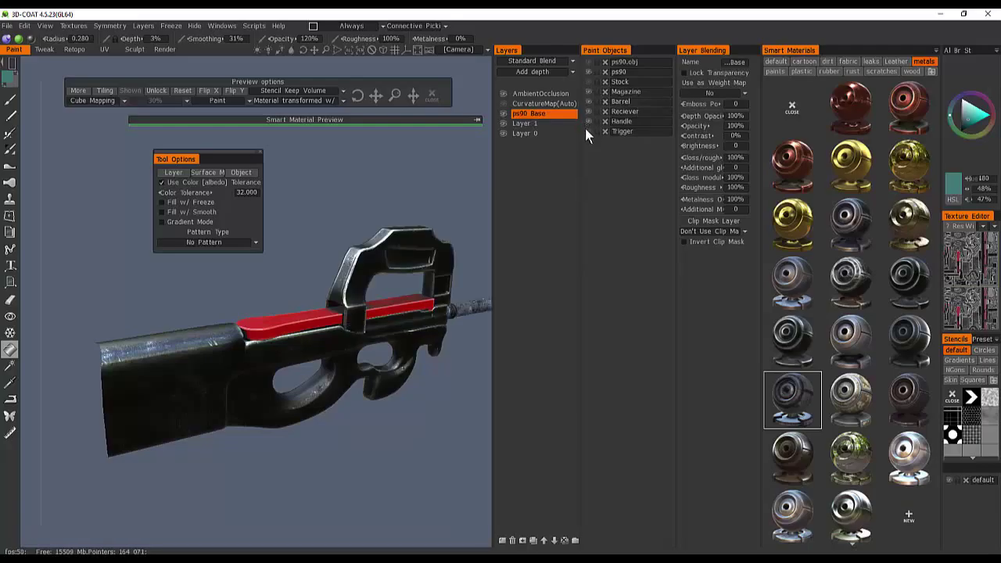
- Unhide the Stock paint object at the rear end of the rifle
{"action": "left_click_drag", "start_coordinate": [340, 249], "coordinate": [371, 275]}
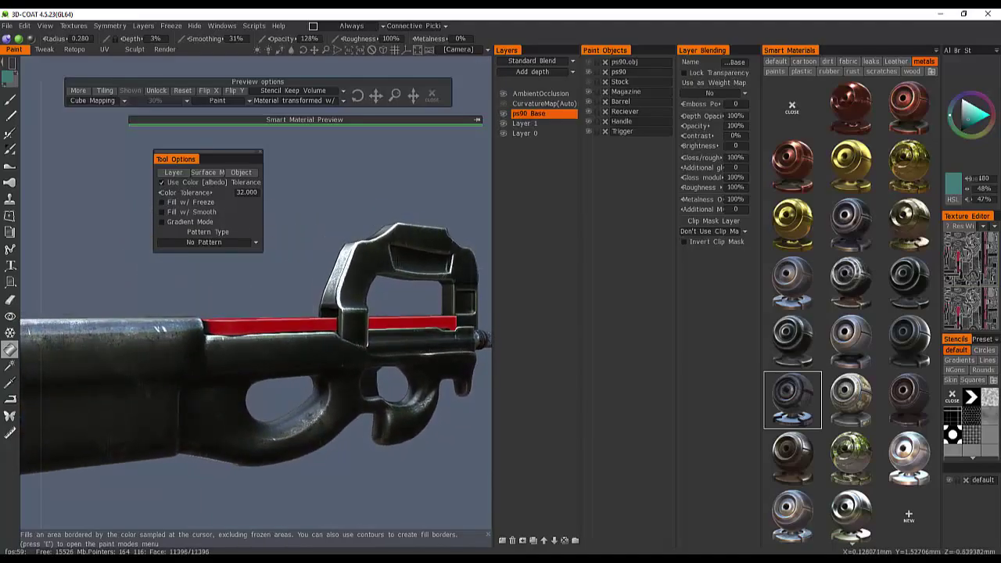
{"action": "middle_click_drag", "start_coordinate": [370, 274], "coordinate": [395, 233], "text": "alt"}
{"action": "left_click_drag", "start_coordinate": [395, 233], "coordinate": [347, 247], "text": "alt"}
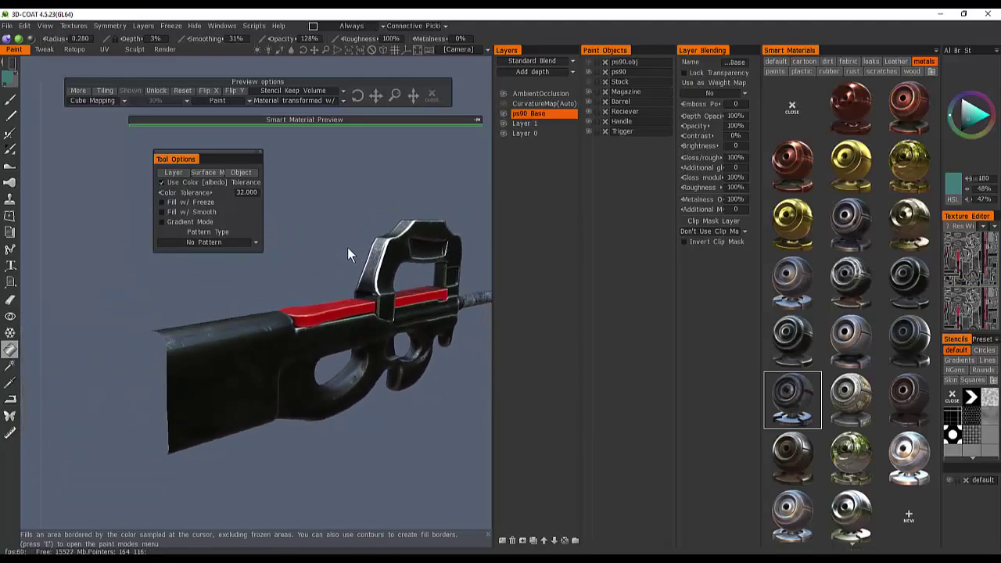
{"action": "left_click_drag", "start_coordinate": [264, 281], "coordinate": [324, 269], "text": "alt"}
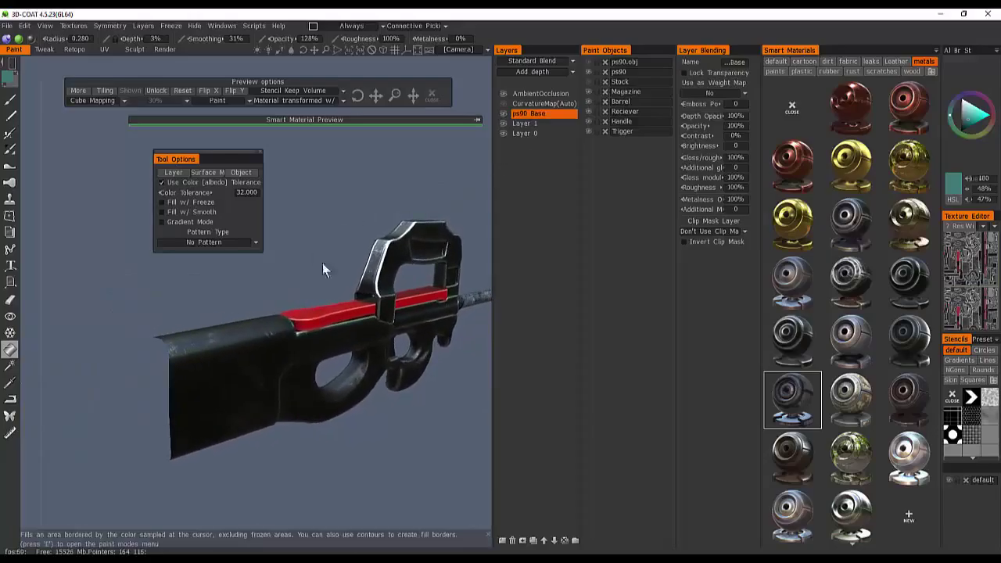
{"action": "left_click", "coordinate": [588, 81]}
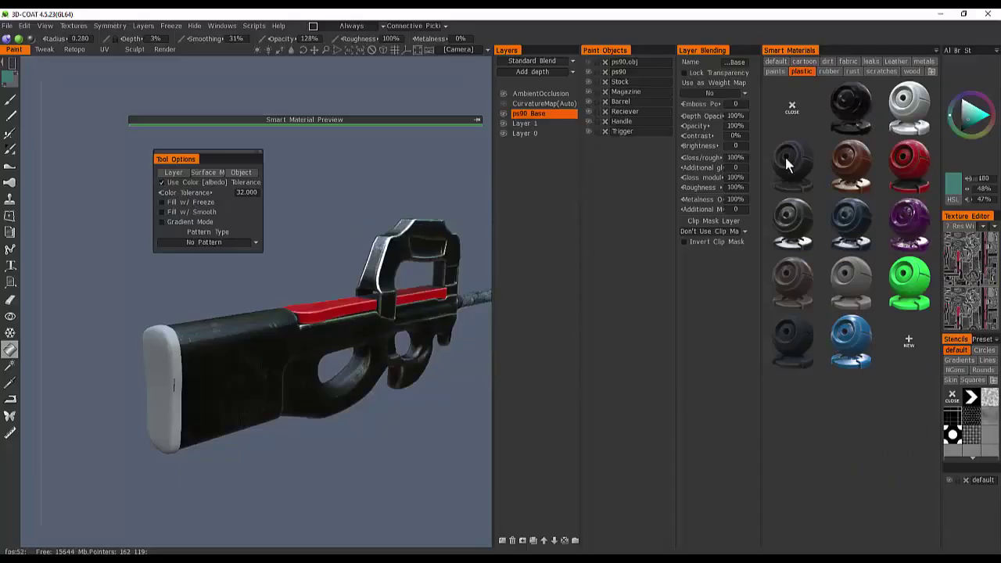
- Fill the Stock paint object on the ps90 Base layer with the dark grey smart material from the plastic category
{"action": "mouse_move", "coordinate": [799, 172]}
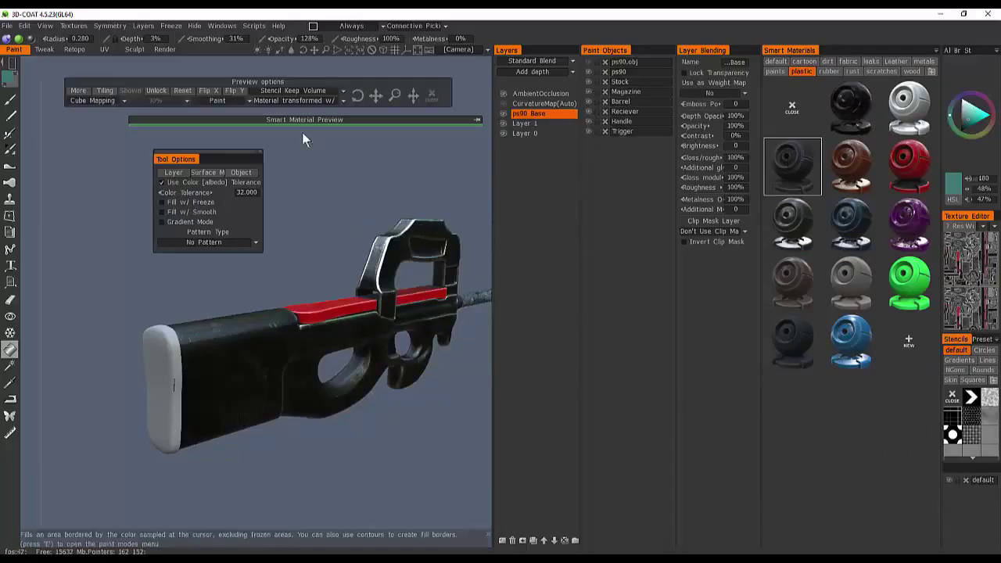
{"action": "left_click", "coordinate": [239, 173]}
{"action": "left_click", "coordinate": [328, 298]}
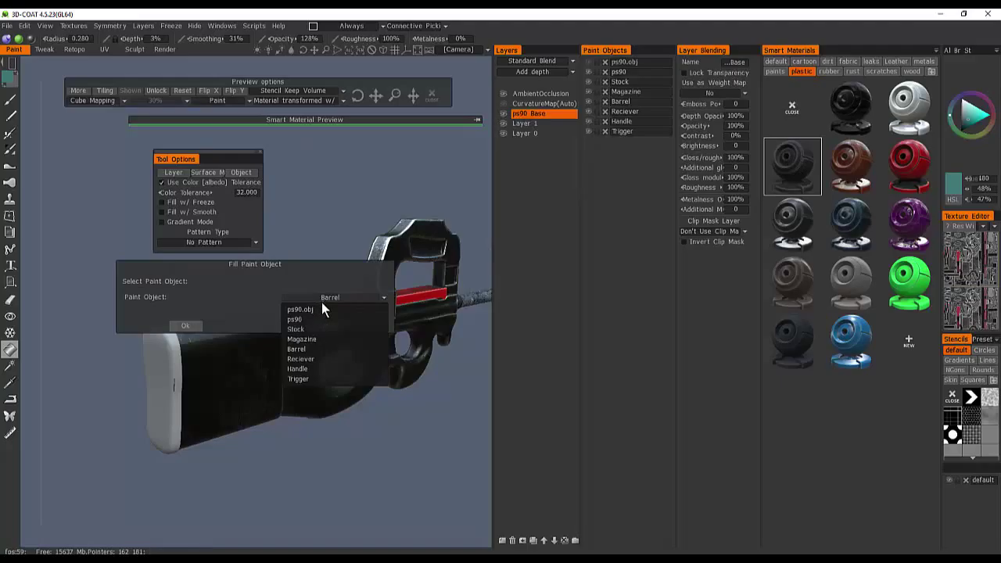
{"action": "left_click", "coordinate": [322, 329]}
{"action": "left_click", "coordinate": [186, 325]}
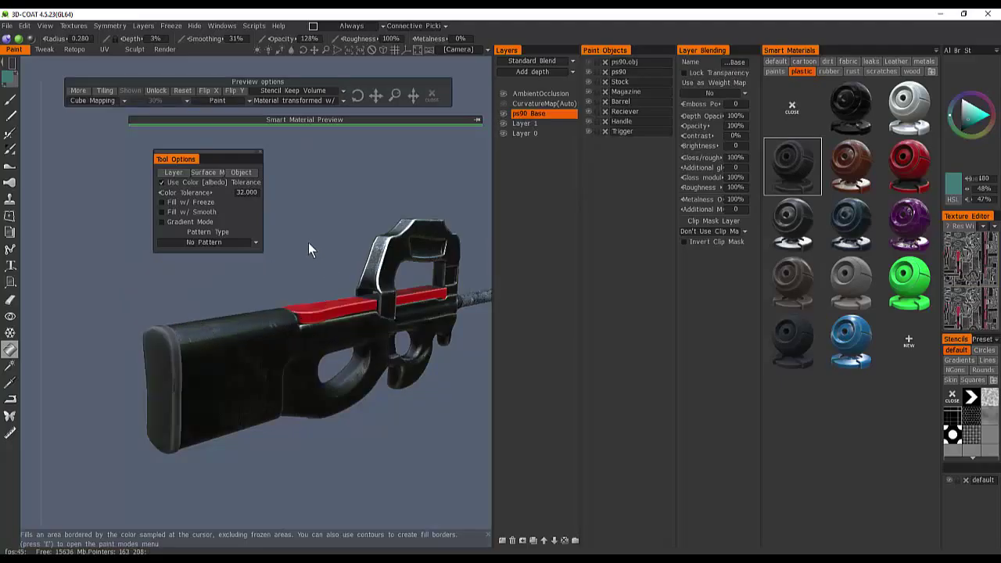
- Examine the filled stock up close, and review the materials along the whole rifle from the side
{"action": "left_click_drag", "start_coordinate": [308, 242], "coordinate": [236, 243], "text": "shift"}
{"action": "right_click_drag", "start_coordinate": [338, 282], "coordinate": [391, 281]}
{"action": "middle_click_drag", "start_coordinate": [348, 286], "coordinate": [370, 268]}
{"action": "right_click_drag", "start_coordinate": [371, 269], "coordinate": [410, 274]}
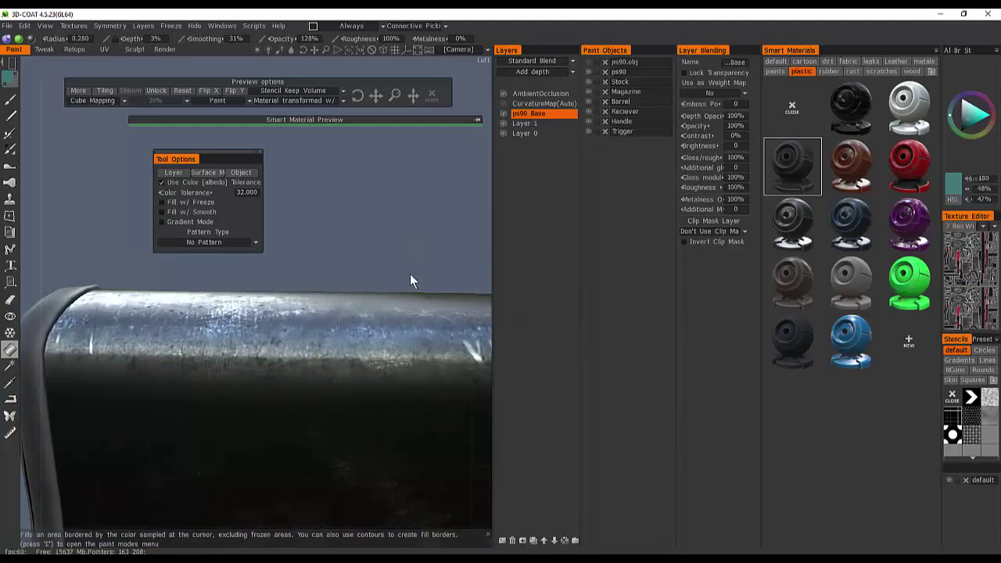
{"action": "middle_click_drag", "start_coordinate": [410, 273], "coordinate": [433, 267]}
{"action": "middle_click_drag", "start_coordinate": [227, 336], "coordinate": [249, 329]}
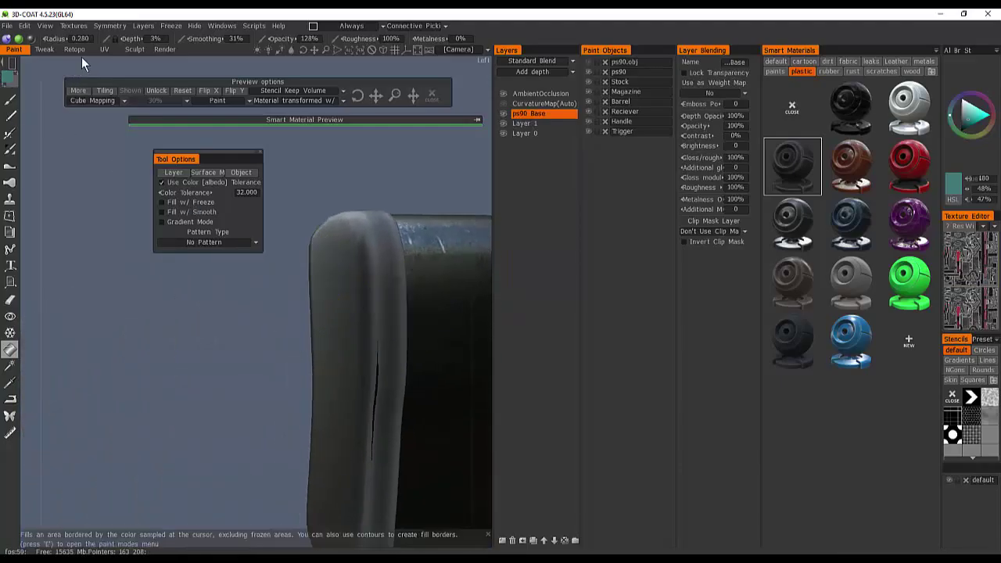
{"action": "left_click_drag", "start_coordinate": [297, 242], "coordinate": [283, 276]}
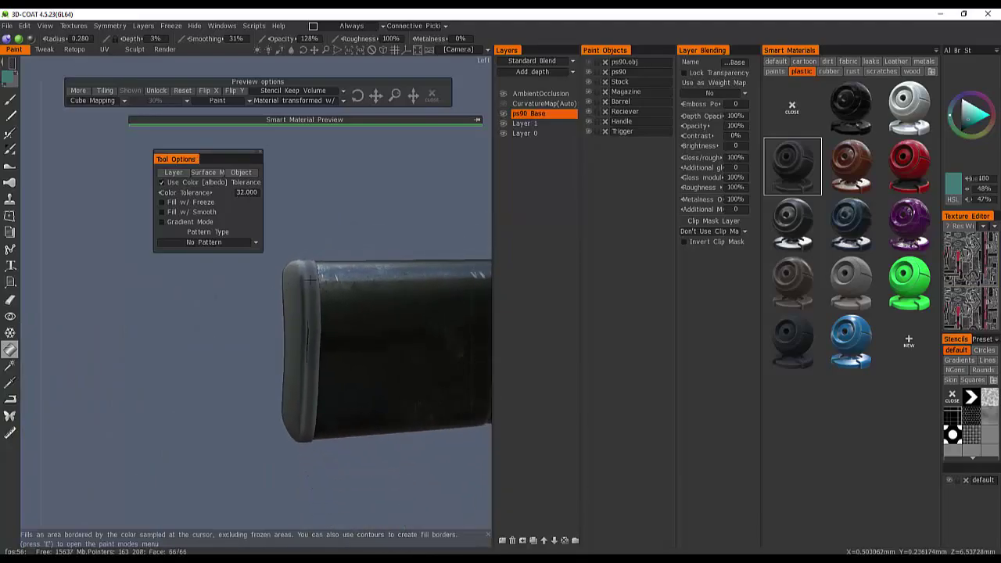
{"action": "left_click_drag", "start_coordinate": [406, 344], "coordinate": [294, 355], "text": "alt"}
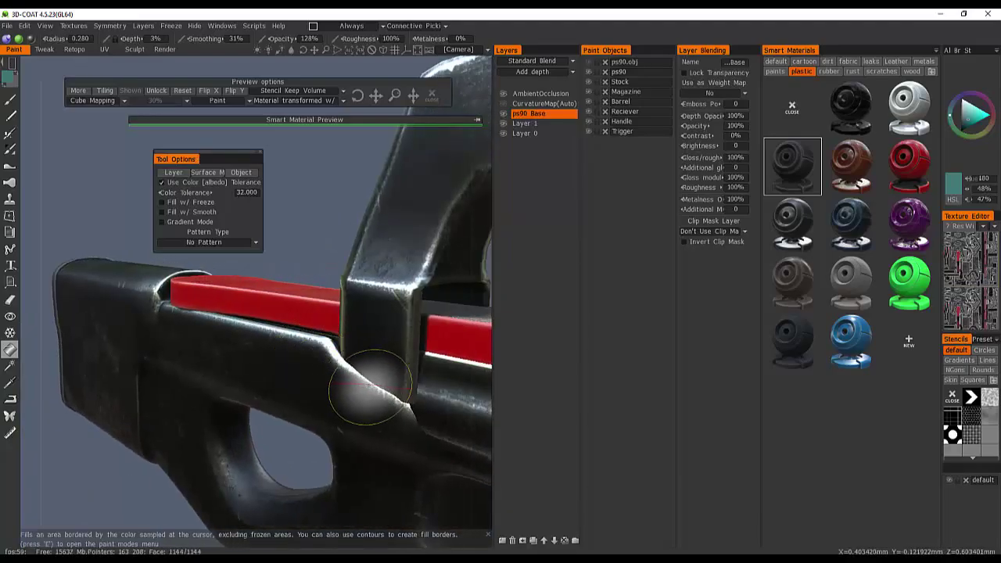
{"action": "left_click_drag", "start_coordinate": [369, 385], "coordinate": [287, 339], "text": "alt"}
{"action": "left_click_drag", "start_coordinate": [434, 356], "coordinate": [336, 415]}
{"action": "middle_click_drag", "start_coordinate": [336, 414], "coordinate": [275, 412]}
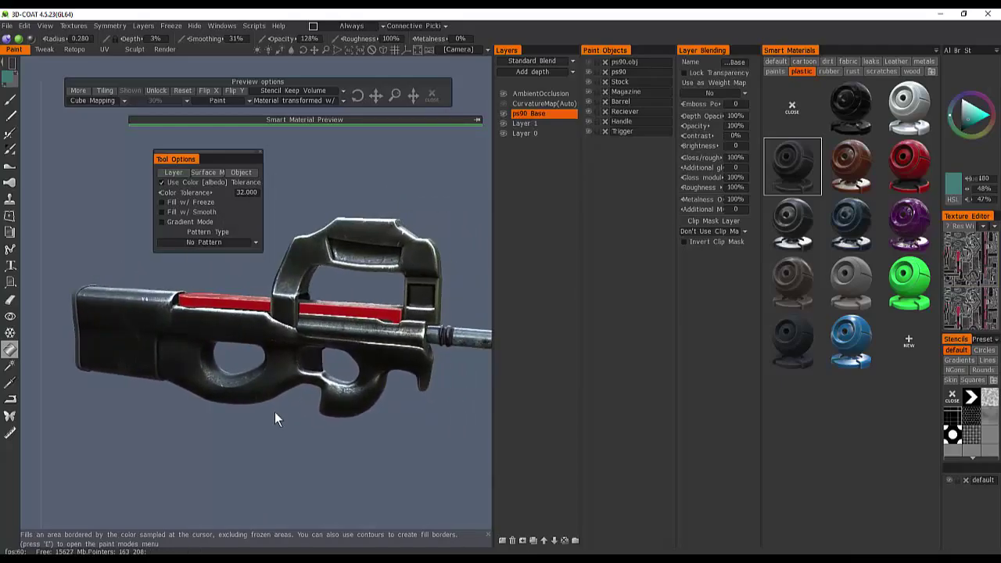
- Inspect the materials around the rifle's grip up close and on the whole model from the side and a front angle
{"action": "scroll", "coordinate": [274, 412], "scroll_direction": "up", "scroll_amount": 5}
{"action": "middle_click_drag", "start_coordinate": [332, 481], "coordinate": [364, 373]}
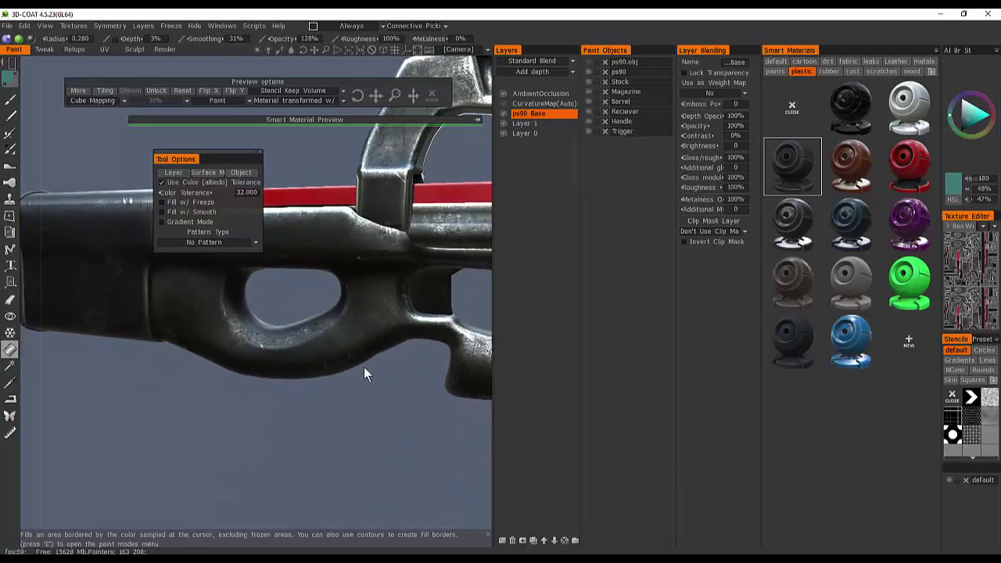
{"action": "left_click_drag", "start_coordinate": [363, 367], "coordinate": [319, 383]}
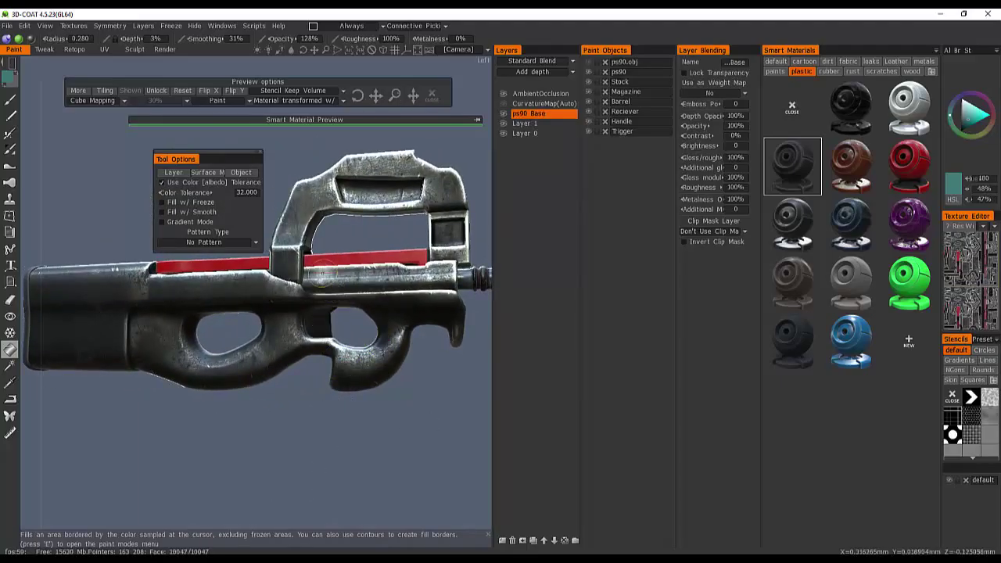
{"action": "scroll", "coordinate": [320, 279], "scroll_direction": "down", "scroll_amount": 2}
{"action": "left_click_drag", "start_coordinate": [320, 278], "coordinate": [308, 352], "text": "alt"}
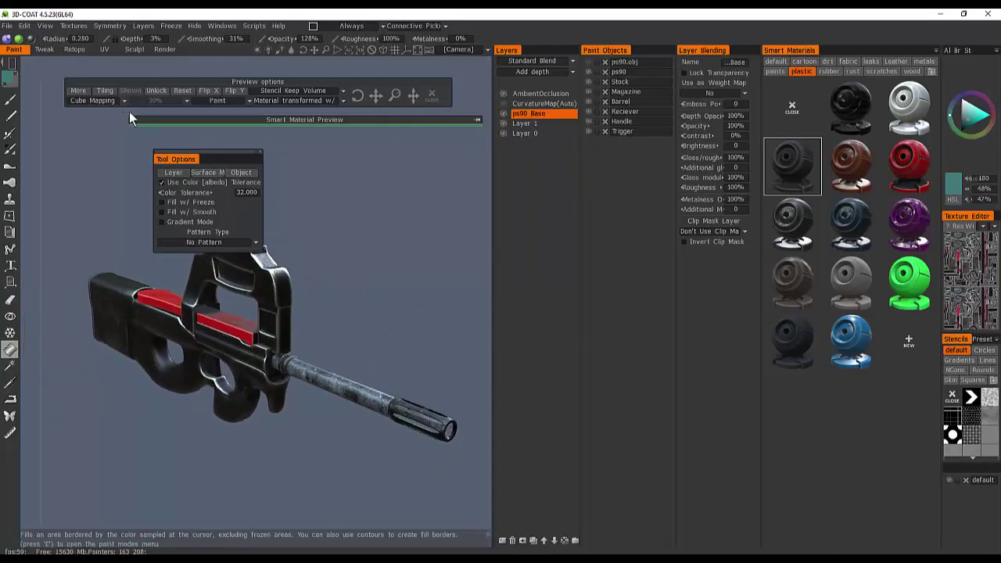
- Set up an export of the objects and textures as an FBX file named PS90_Textured in the ps90 desktop folder
{"action": "left_click", "coordinate": [6, 25]}
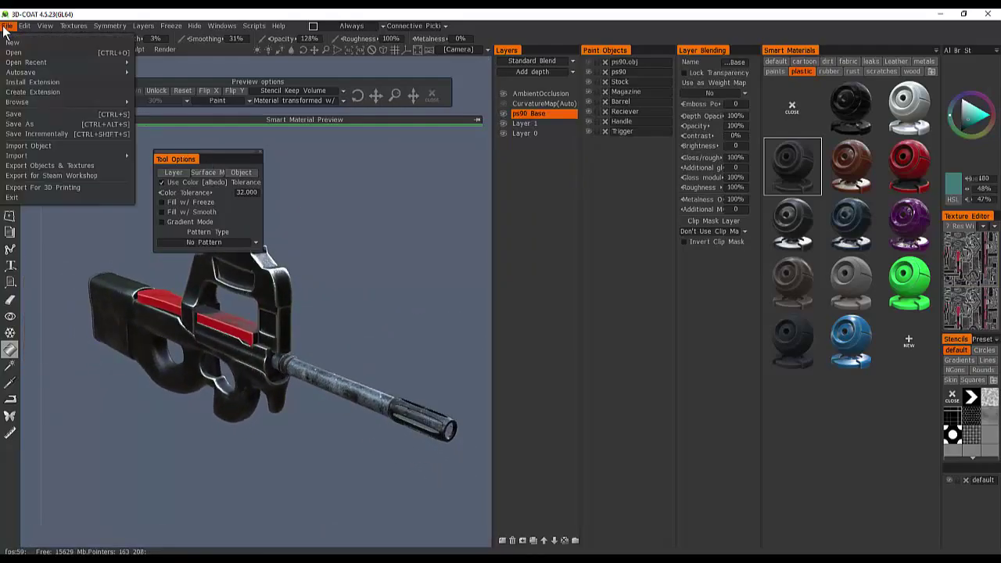
{"action": "left_click", "coordinate": [69, 166]}
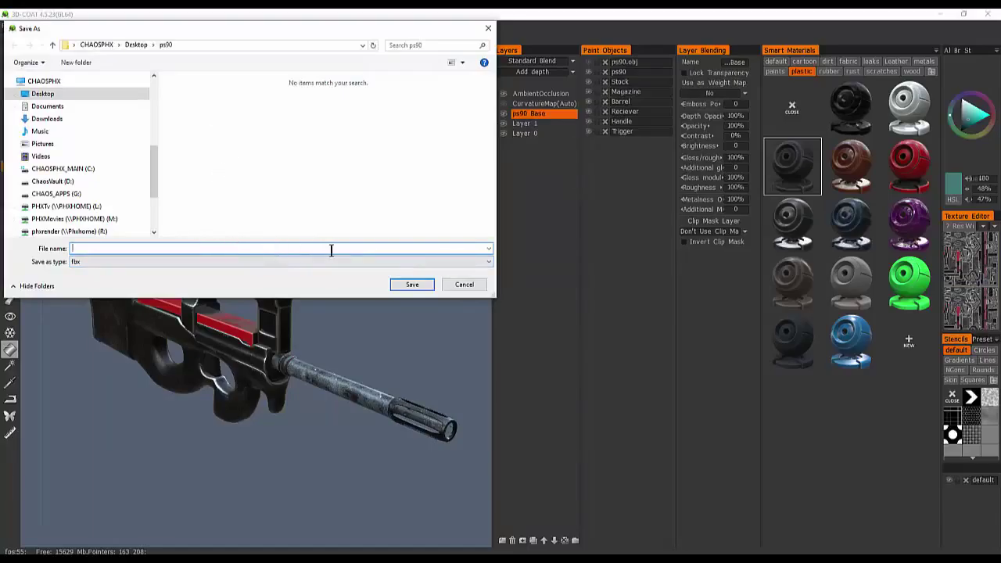
{"action": "type", "text": "ps90"}
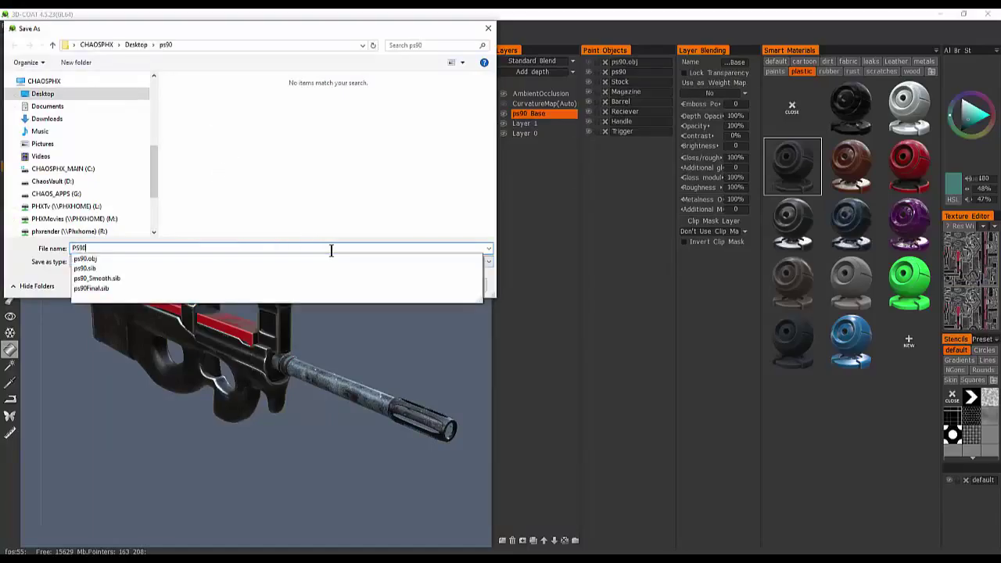
{"action": "type", "text": "_Textured"}
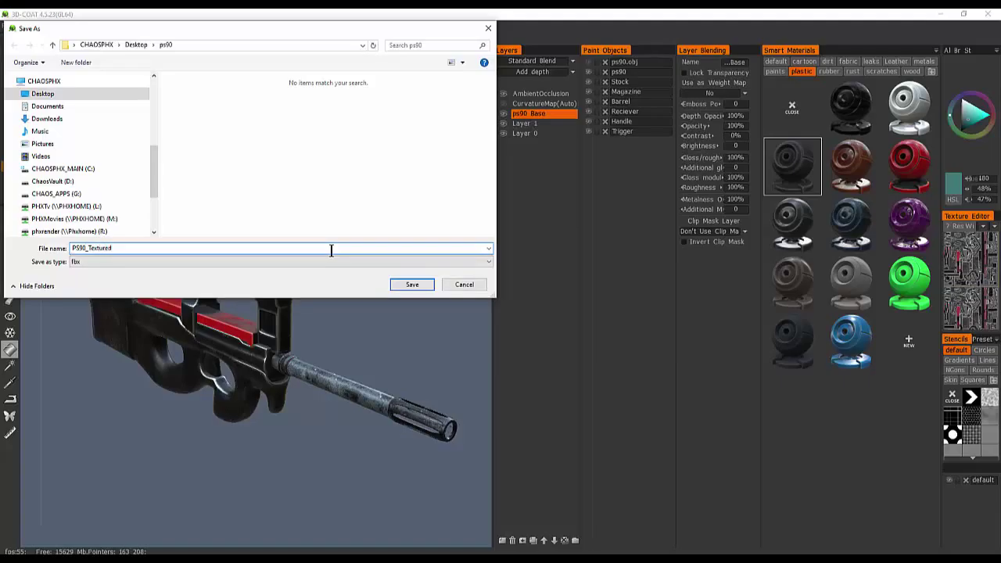
{"action": "left_click", "coordinate": [422, 287]}
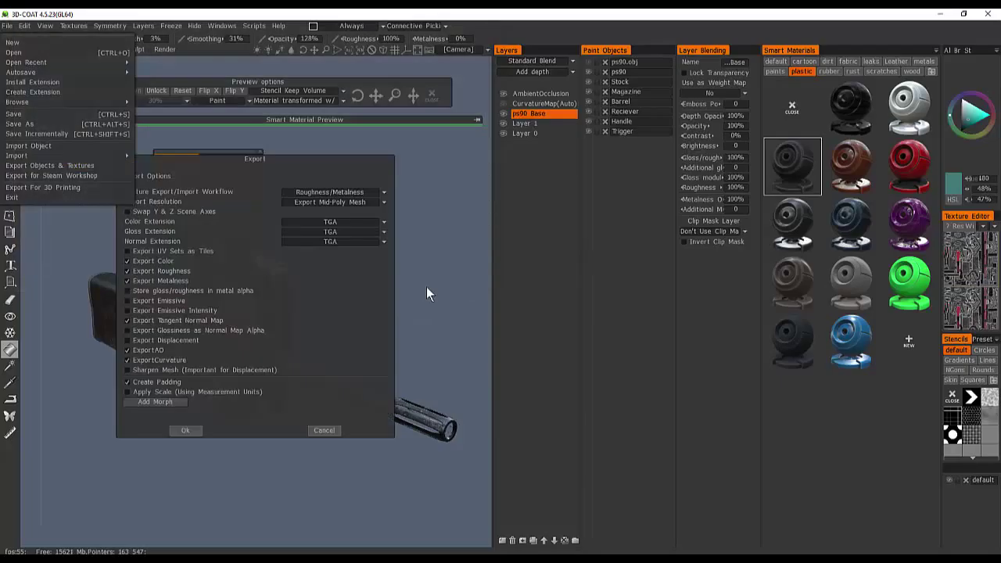
- Run the export with the Roughness/Metalness workflow, mid-poly mesh and TGA textures, and close the fill tool's options window
{"action": "left_click_drag", "start_coordinate": [337, 161], "coordinate": [560, 141]}
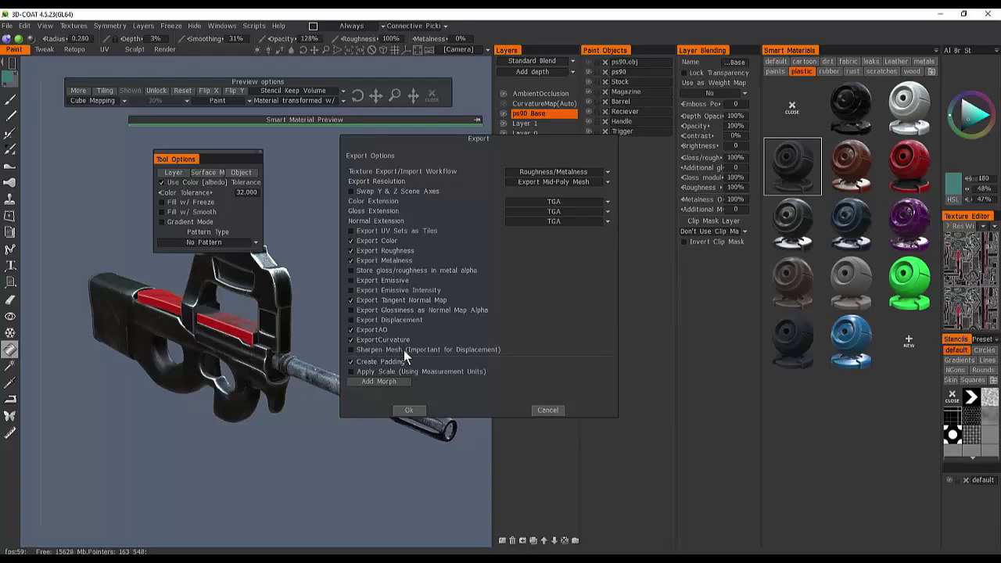
{"action": "left_click", "coordinate": [407, 409]}
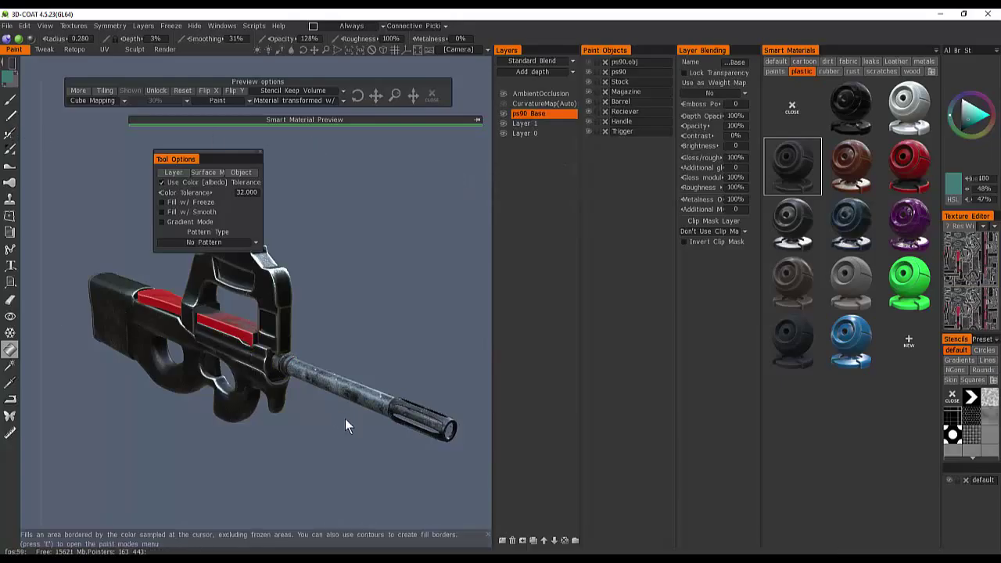
{"action": "left_click", "coordinate": [260, 152]}
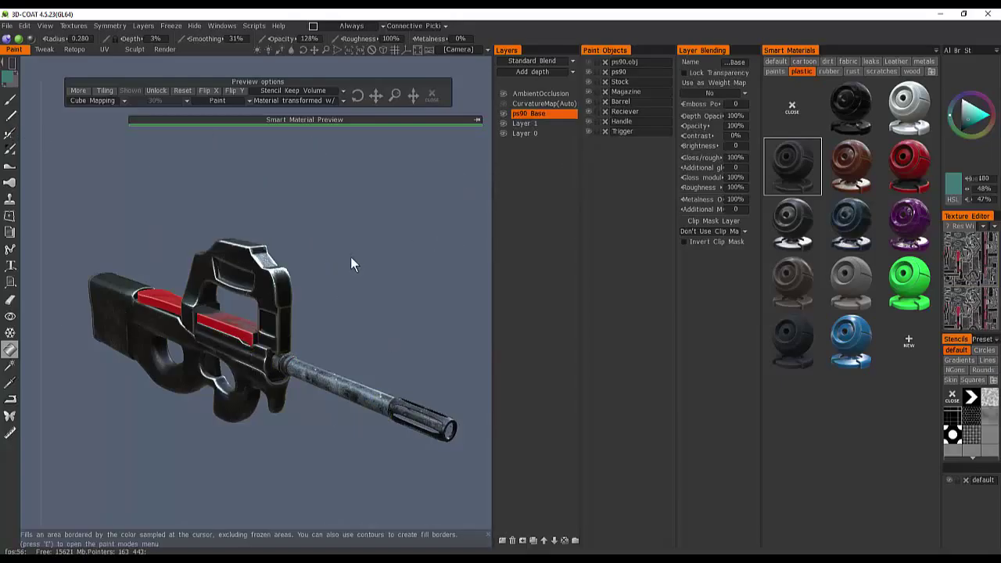